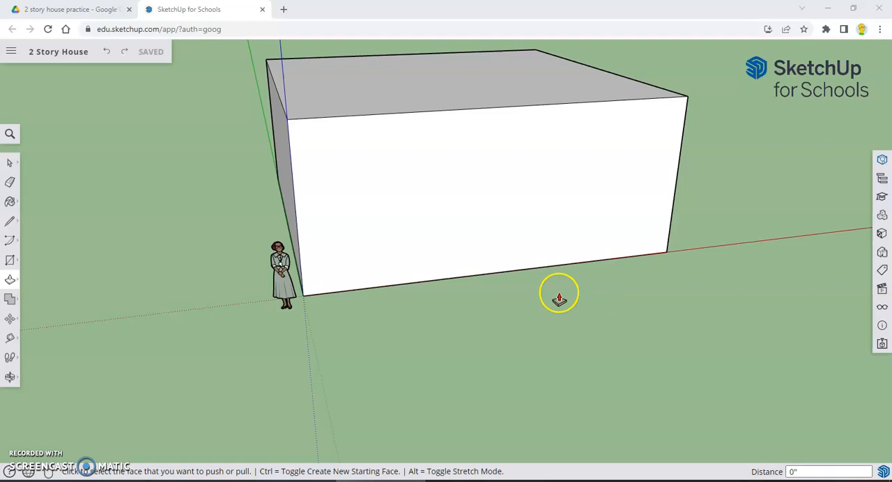
Draw a rectangle about 4' 2 9/16" by 10 5/8" on the front wall, standing on its bottom edge near the corner by the figure
{"action": "left_click", "coordinate": [9, 261]}
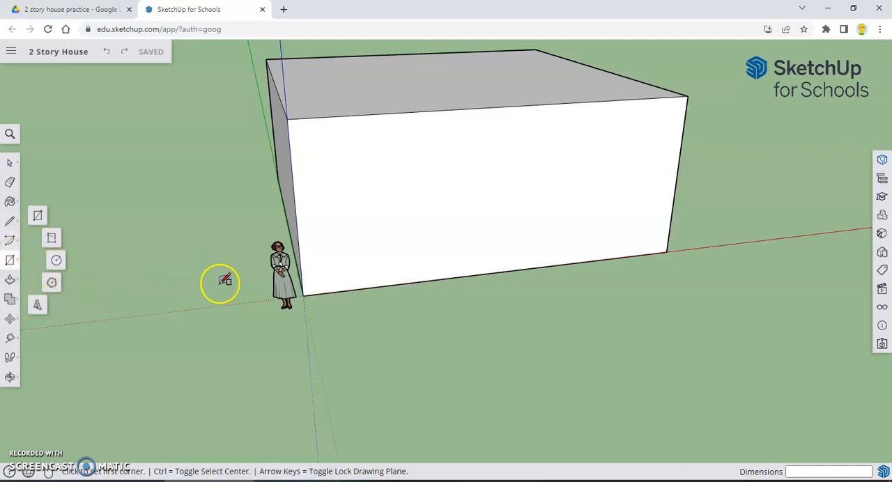
{"action": "left_click", "coordinate": [58, 262]}
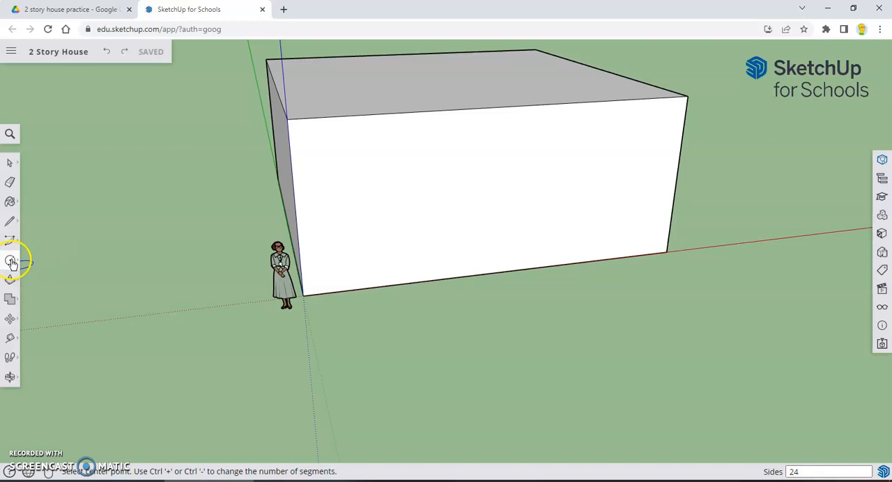
{"action": "mouse_move", "coordinate": [21, 266]}
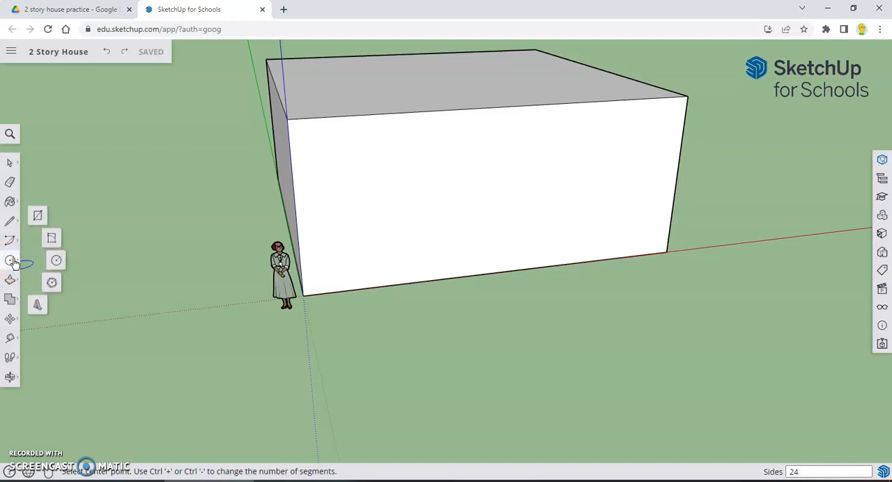
{"action": "left_click", "coordinate": [35, 218]}
{"action": "middle_click_drag", "start_coordinate": [355, 313], "coordinate": [330, 277]}
{"action": "scroll", "coordinate": [330, 277], "scroll_direction": "up", "scroll_amount": 1}
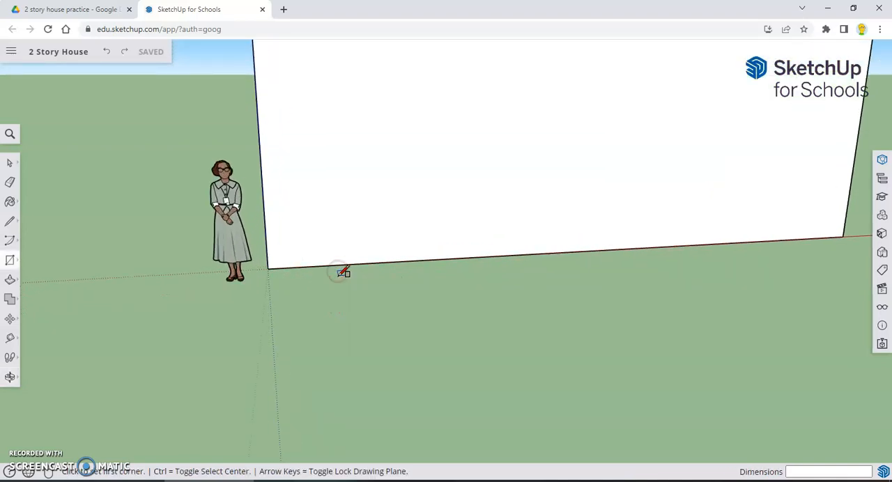
{"action": "scroll", "coordinate": [335, 279], "scroll_direction": "up", "scroll_amount": 1}
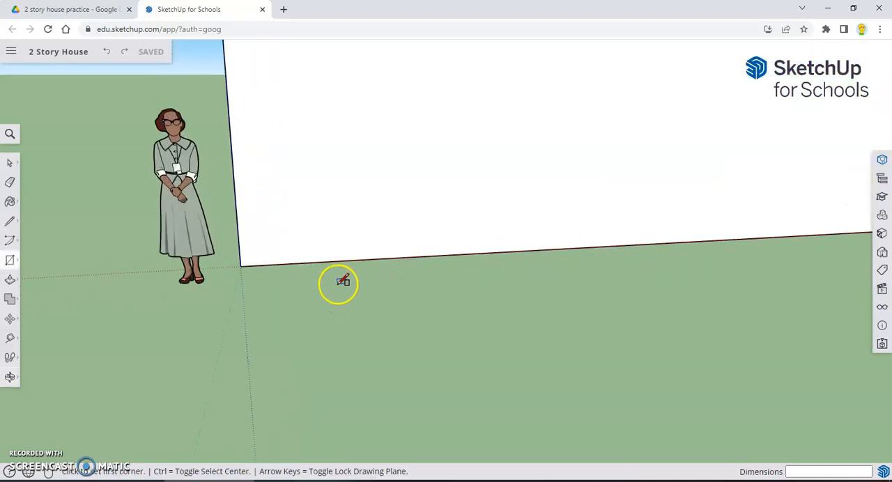
{"action": "scroll", "coordinate": [341, 280], "scroll_direction": "down", "scroll_amount": 1}
{"action": "scroll", "coordinate": [339, 293], "scroll_direction": "down", "scroll_amount": 3}
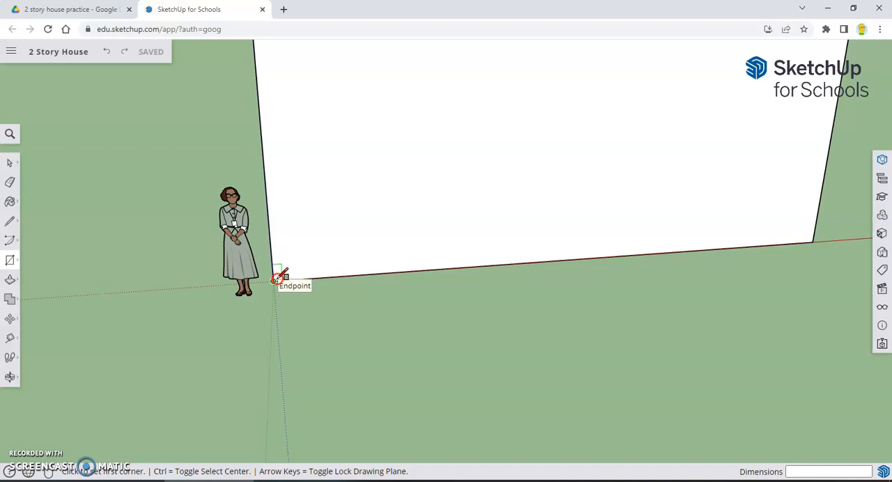
{"action": "left_click", "coordinate": [314, 278]}
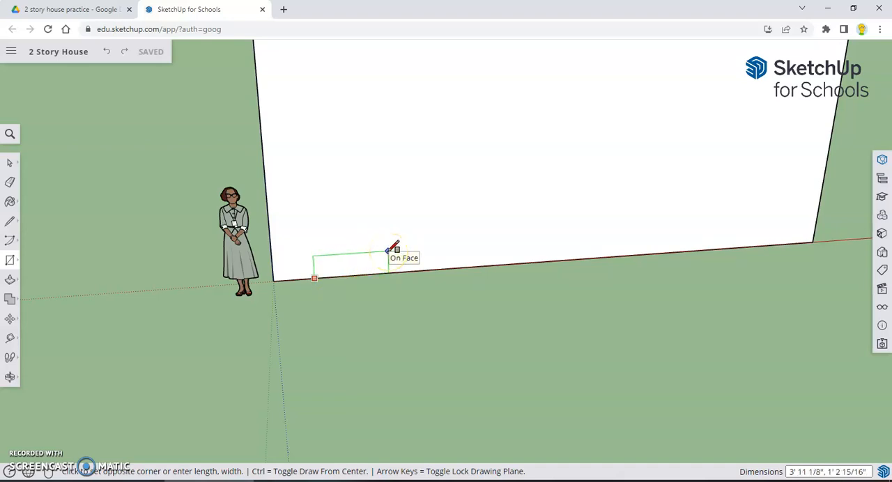
{"action": "middle_click_drag", "start_coordinate": [387, 247], "coordinate": [388, 237]}
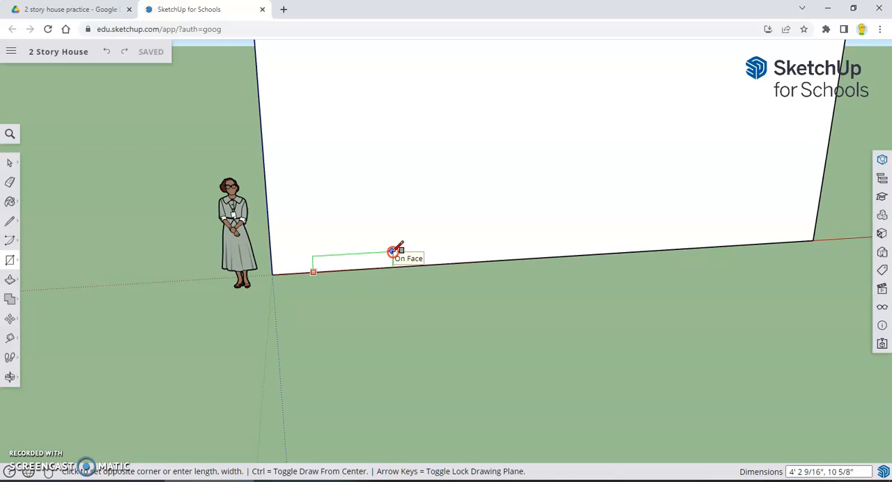
{"action": "left_click", "coordinate": [395, 252]}
Split the small rectangle into two equal horizontal strips with a line between the midpoints of its two short sides
{"action": "mouse_move", "coordinate": [362, 331]}
{"action": "middle_mouse_down"}
{"action": "mouse_move", "coordinate": [419, 315]}
{"action": "mouse_move", "coordinate": [576, 302]}
{"action": "mouse_move", "coordinate": [449, 295]}
{"action": "mouse_move", "coordinate": [364, 307]}
{"action": "mouse_move", "coordinate": [366, 318]}
{"action": "middle_mouse_up"}
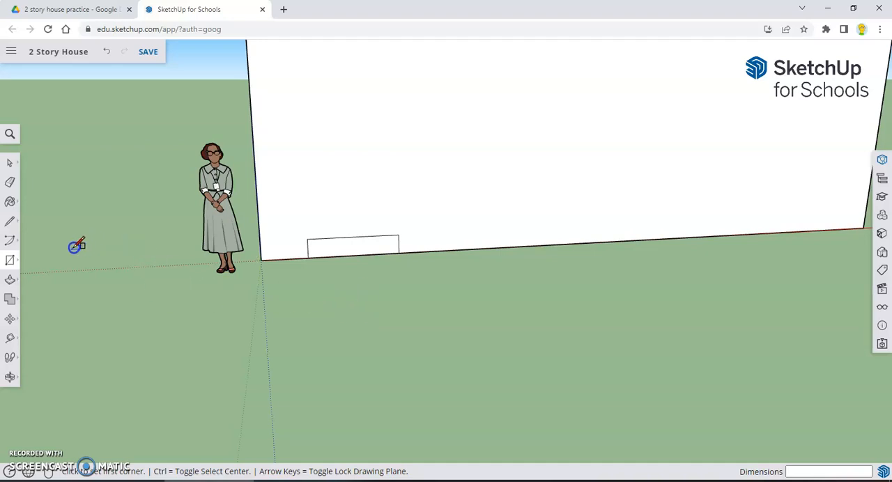
{"action": "left_click", "coordinate": [9, 221]}
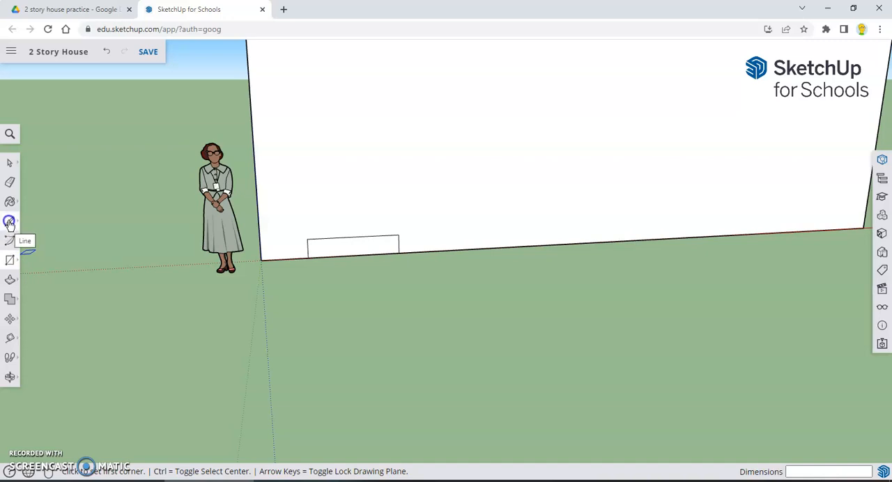
{"action": "left_click", "coordinate": [8, 221]}
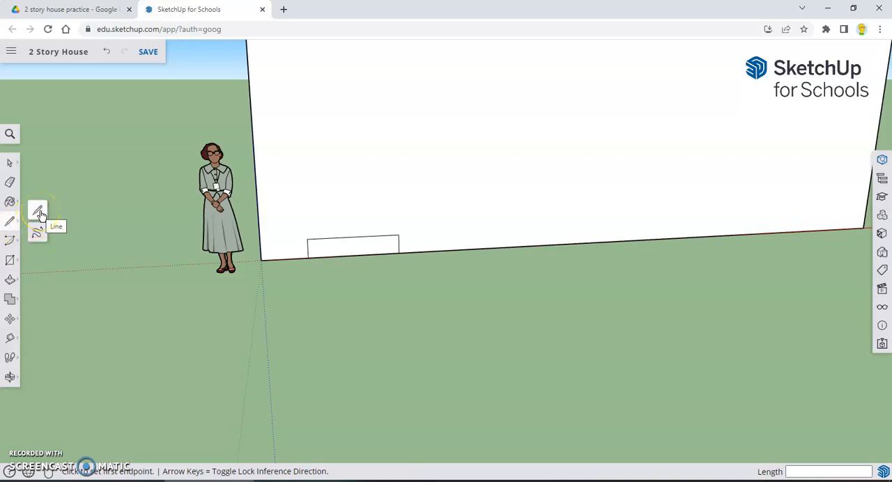
{"action": "left_click", "coordinate": [38, 212]}
{"action": "scroll", "coordinate": [377, 286], "scroll_direction": "up", "scroll_amount": 1}
{"action": "scroll", "coordinate": [377, 286], "scroll_direction": "up", "scroll_amount": 1}
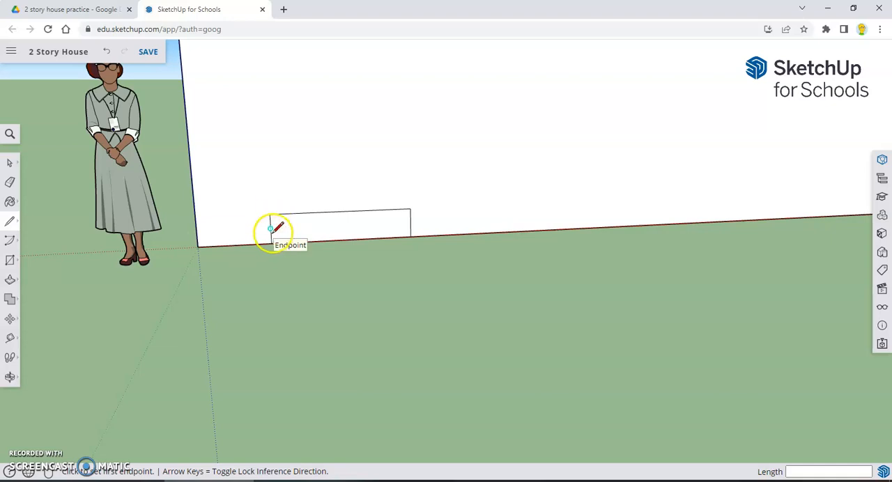
{"action": "left_click", "coordinate": [271, 229]}
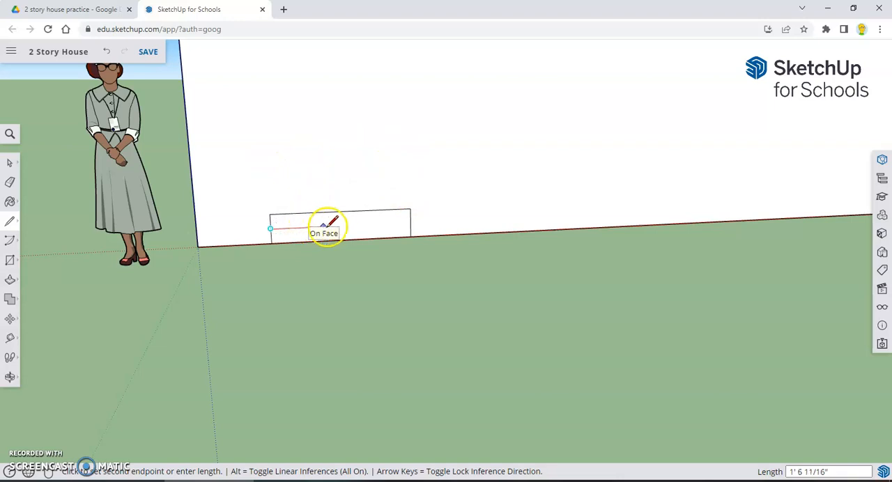
{"action": "left_click", "coordinate": [412, 223]}
Push/Pull the lower strip out about 1' 11" and the upper strip about 1' 3" to form two entrance steps
{"action": "middle_click_drag", "start_coordinate": [259, 357], "coordinate": [277, 274]}
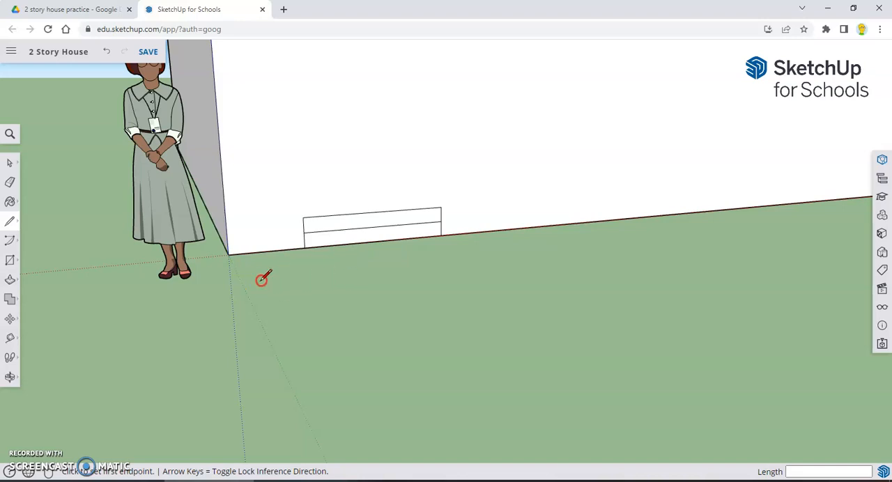
{"action": "left_click", "coordinate": [10, 282]}
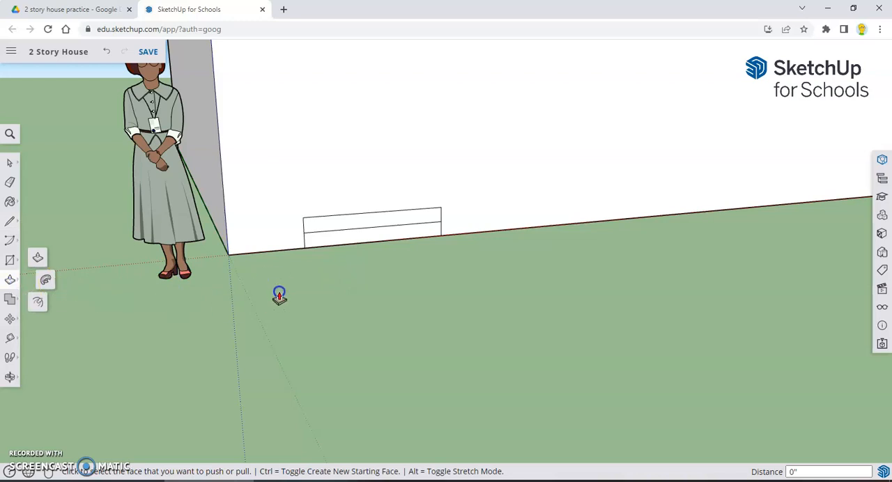
{"action": "left_click", "coordinate": [356, 238]}
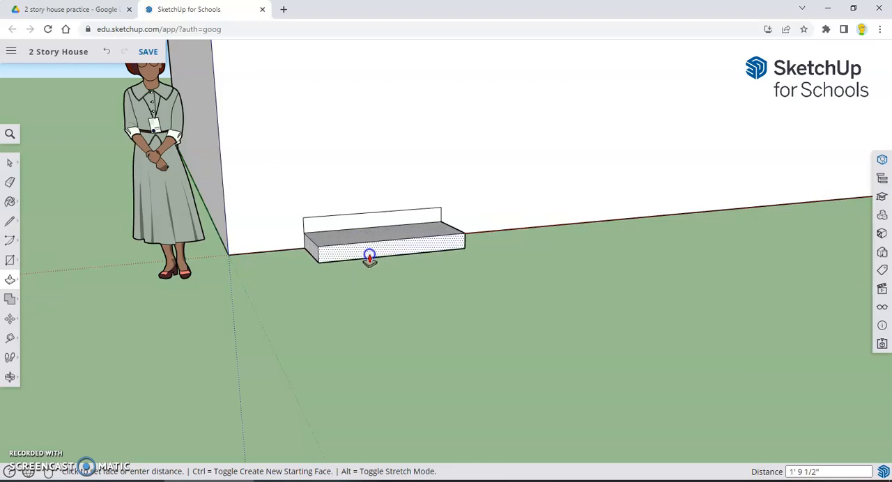
{"action": "left_click", "coordinate": [368, 259]}
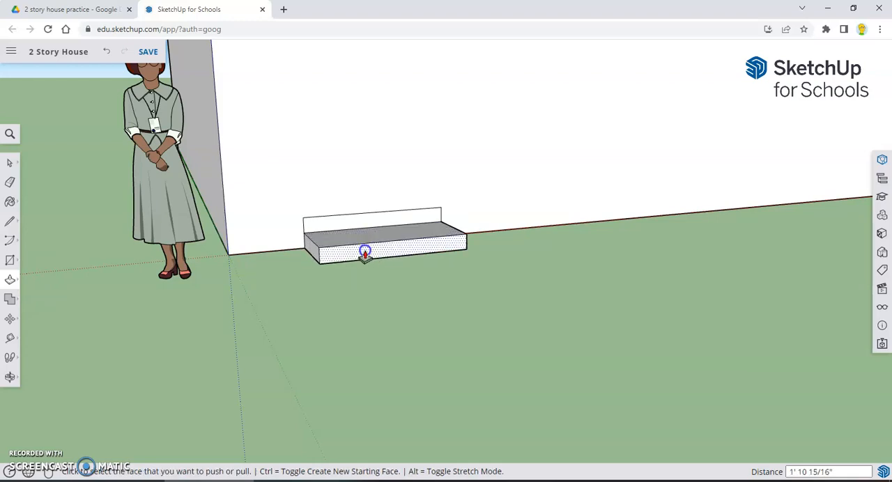
{"action": "left_click", "coordinate": [348, 229]}
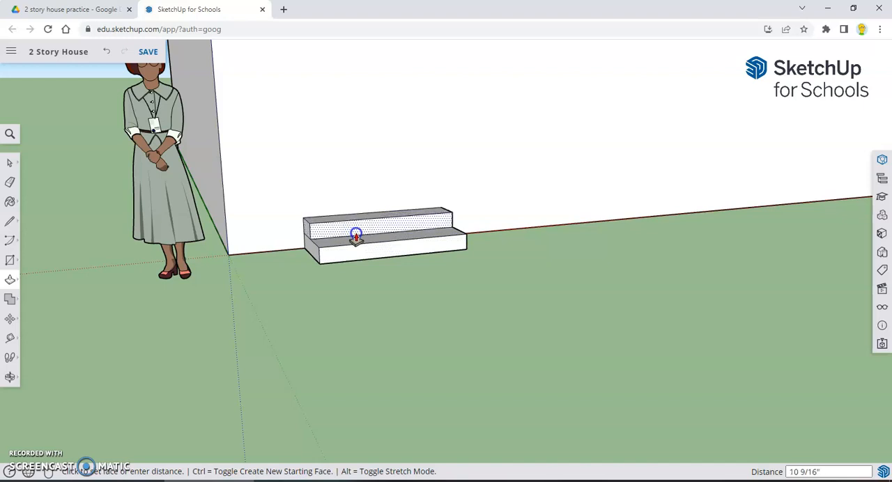
{"action": "left_click", "coordinate": [358, 237]}
Pull the lower step's front face out about 7/8" more, and push it back in slightly
{"action": "middle_click_drag", "start_coordinate": [351, 323], "coordinate": [336, 359]}
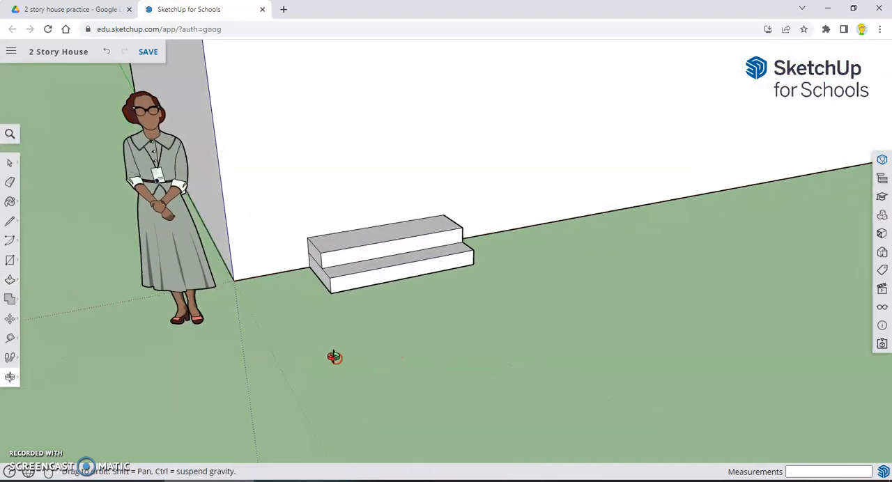
{"action": "mouse_move", "coordinate": [415, 335]}
{"action": "middle_mouse_down"}
{"action": "mouse_move", "coordinate": [397, 331]}
{"action": "mouse_move", "coordinate": [424, 333]}
{"action": "middle_mouse_up"}
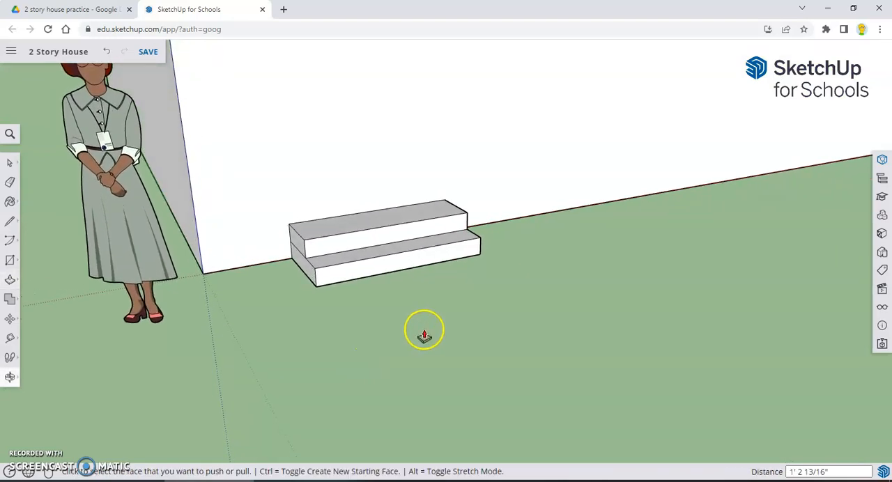
{"action": "left_click", "coordinate": [370, 267]}
{"action": "left_click", "coordinate": [374, 267]}
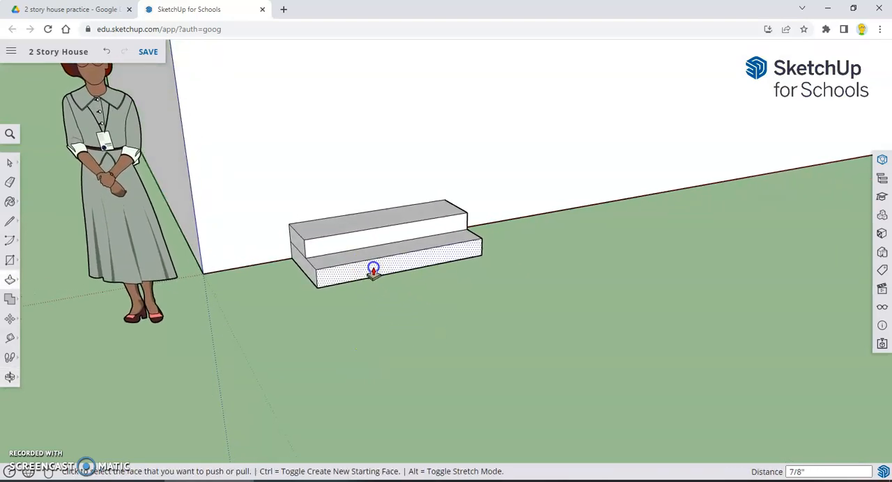
{"action": "middle_click_drag", "start_coordinate": [419, 299], "coordinate": [401, 314]}
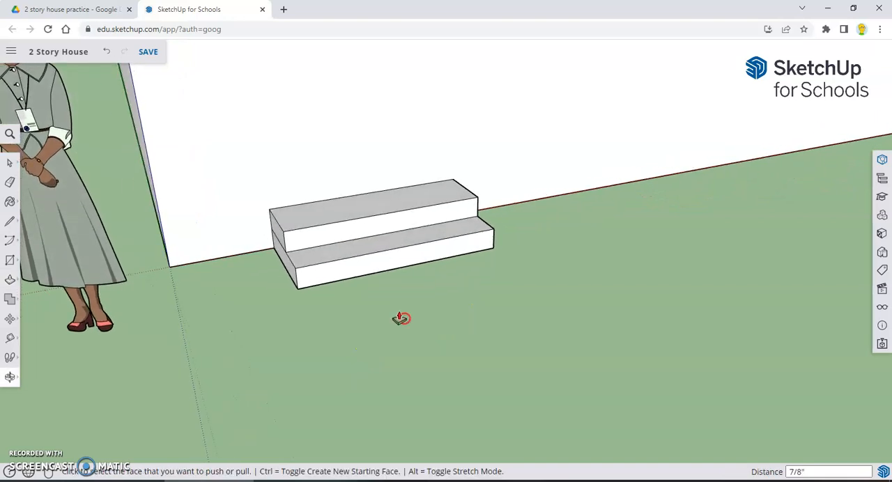
{"action": "left_click", "coordinate": [378, 267]}
{"action": "left_click", "coordinate": [376, 269]}
Deepen the upper step by about 4 5/16" and the lower step by about 2 7/8" with Push/Pull
{"action": "left_click", "coordinate": [359, 234]}
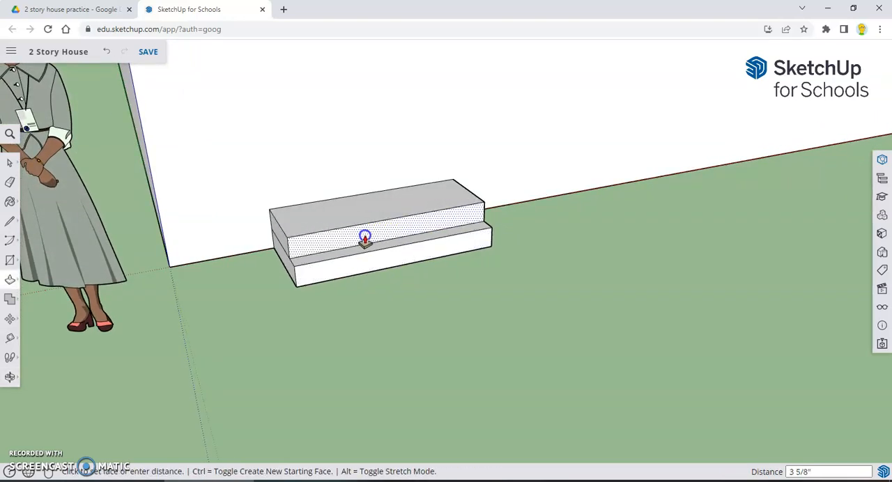
{"action": "left_click", "coordinate": [366, 236]}
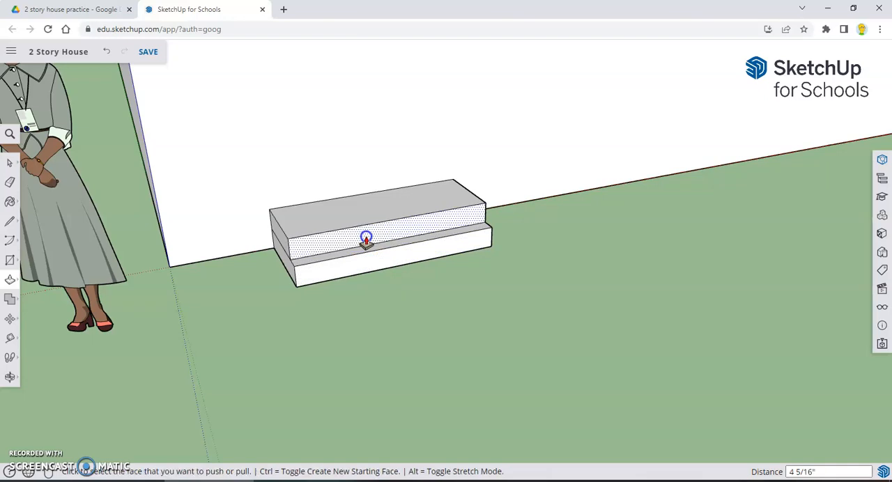
{"action": "left_click", "coordinate": [369, 264]}
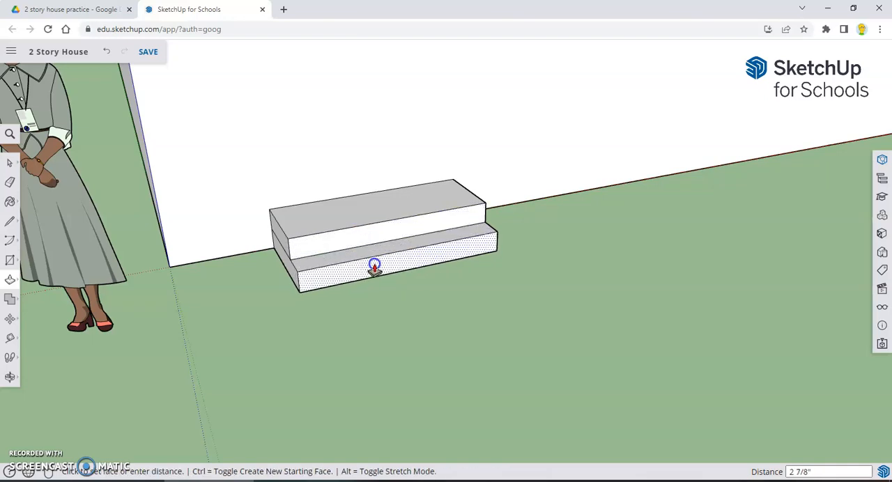
{"action": "left_click", "coordinate": [466, 347]}
Check the finished steps against the whole house and save the model
{"action": "scroll", "coordinate": [462, 333], "scroll_direction": "down", "scroll_amount": 5}
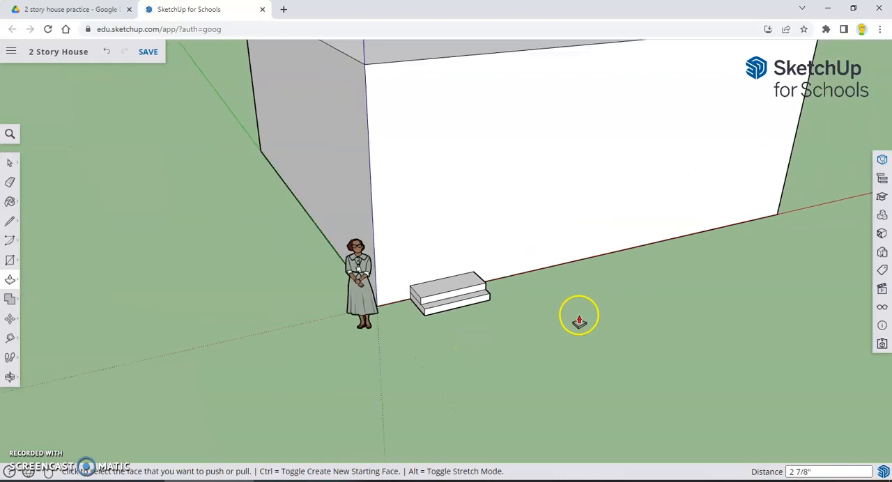
{"action": "scroll", "coordinate": [535, 313], "scroll_direction": "down", "scroll_amount": 6}
{"action": "scroll", "coordinate": [488, 320], "scroll_direction": "up", "scroll_amount": 1}
{"action": "scroll", "coordinate": [491, 320], "scroll_direction": "up", "scroll_amount": 1}
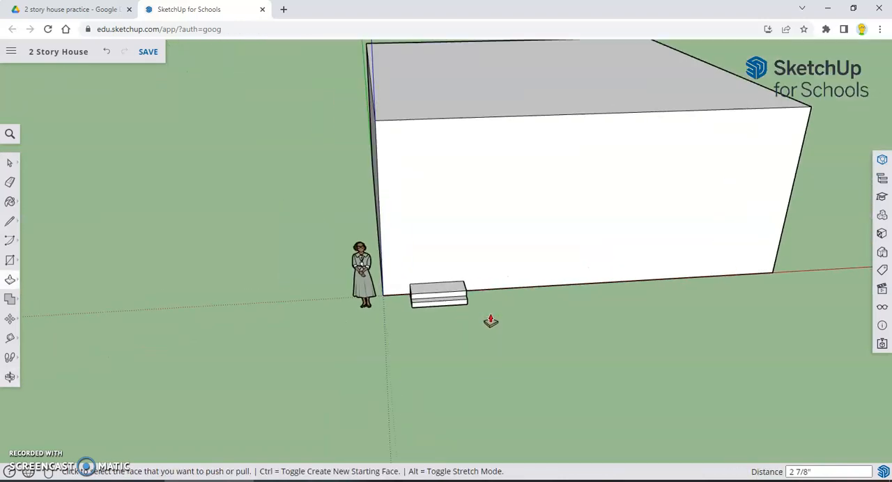
{"action": "scroll", "coordinate": [494, 318], "scroll_direction": "up", "scroll_amount": 3}
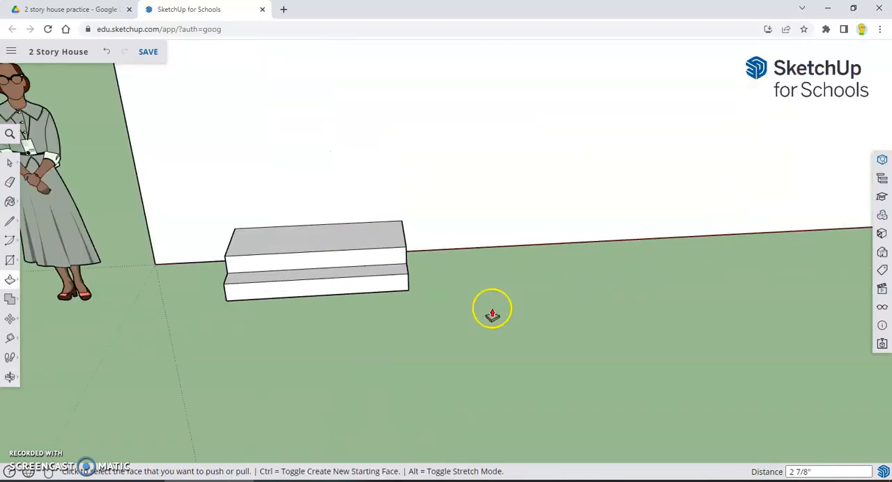
{"action": "middle_click_drag", "start_coordinate": [408, 285], "coordinate": [522, 304]}
{"action": "key", "text": "p"}
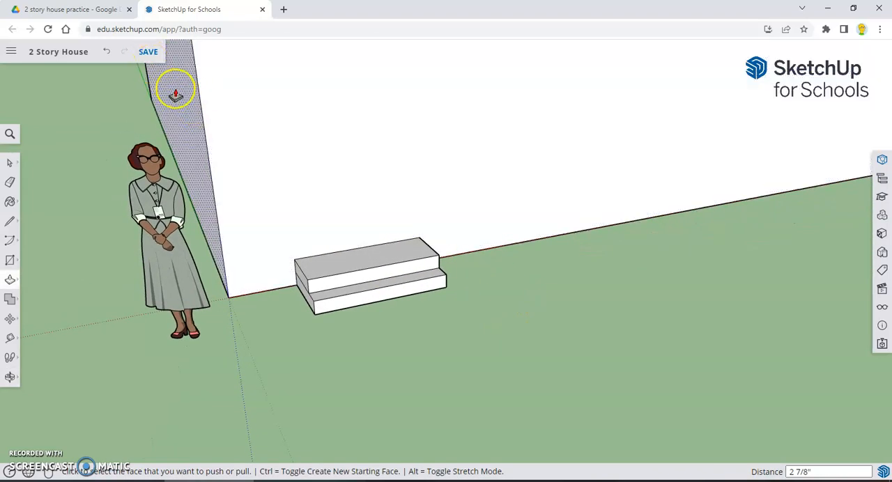
{"action": "left_click", "coordinate": [149, 52]}
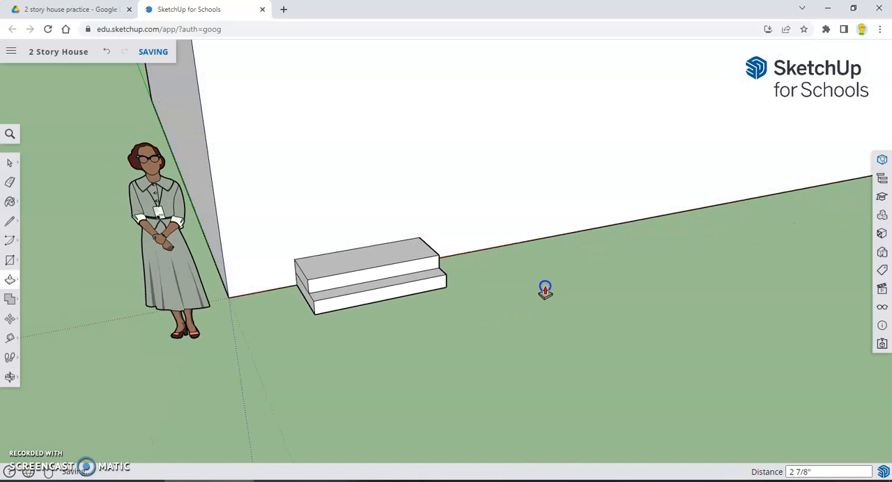
Draw a door rectangle about 3' 3/8" wide and 5' 2 3/4" high on the front wall, standing on the upper step's back edge
{"action": "scroll", "coordinate": [504, 271], "scroll_direction": "down", "scroll_amount": 3}
{"action": "middle_click_drag", "start_coordinate": [544, 272], "coordinate": [474, 259]}
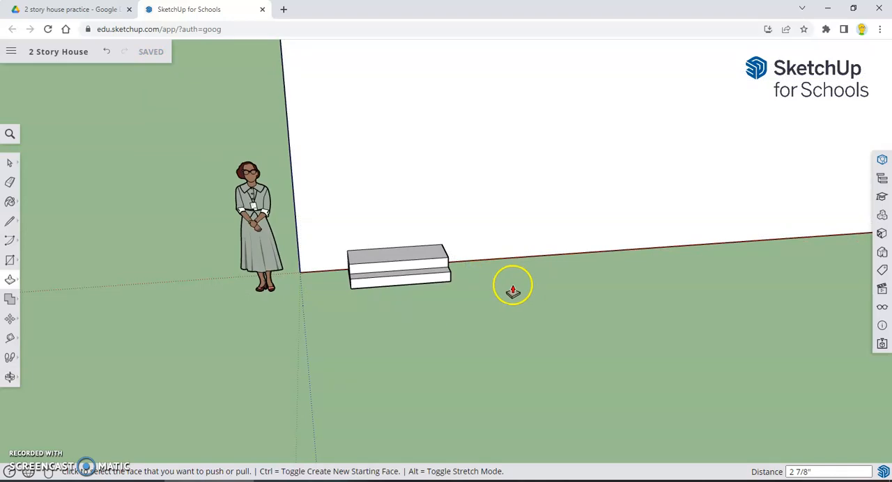
{"action": "left_click", "coordinate": [11, 260]}
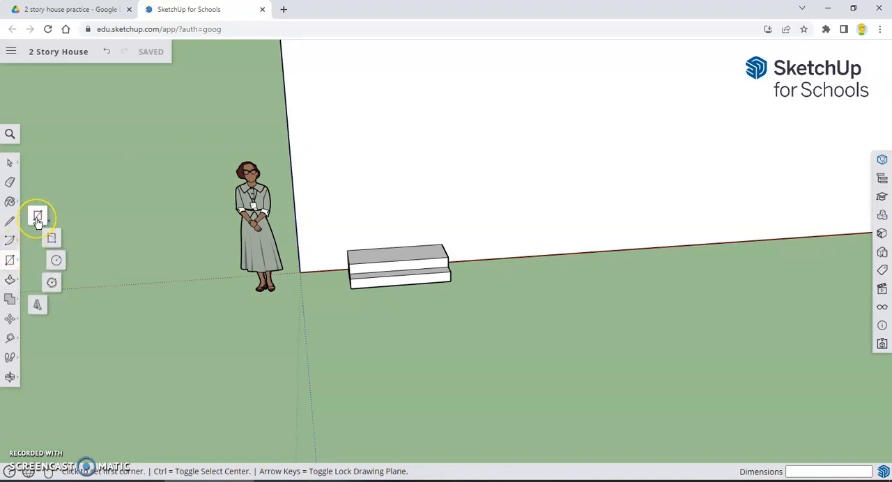
{"action": "left_click", "coordinate": [38, 220]}
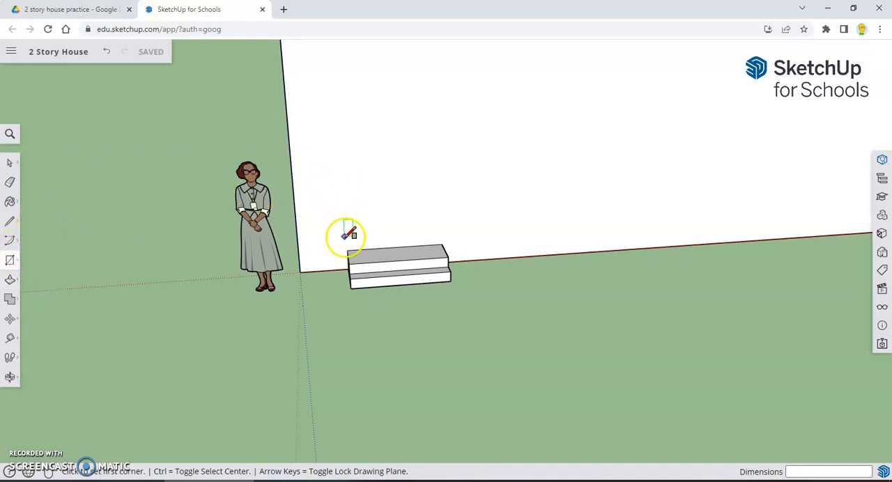
{"action": "scroll", "coordinate": [369, 248], "scroll_direction": "up", "scroll_amount": 2}
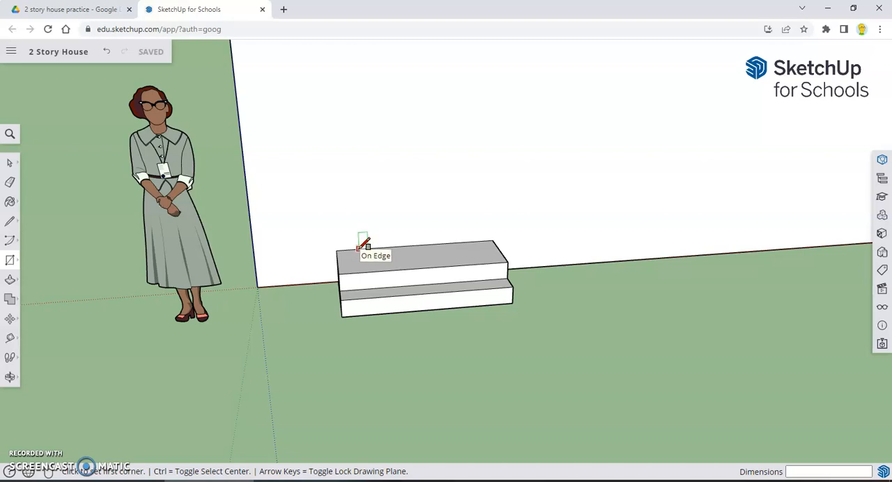
{"action": "left_click", "coordinate": [359, 249]}
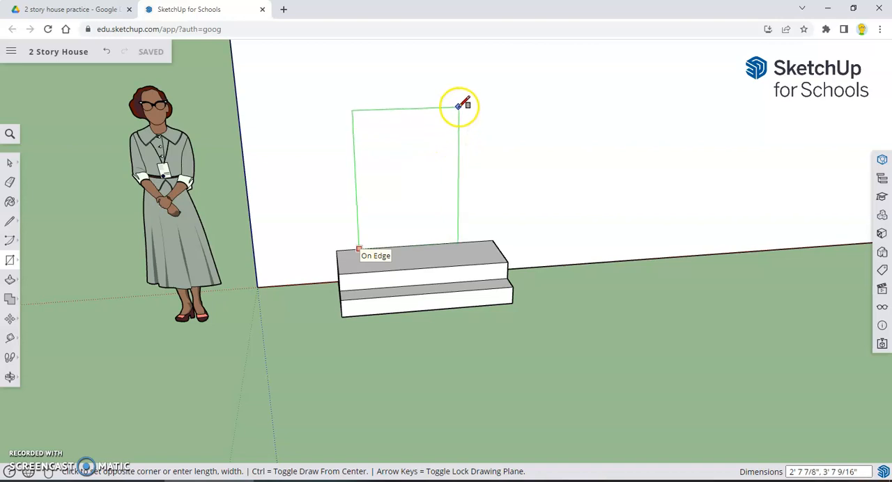
{"action": "scroll", "coordinate": [464, 102], "scroll_direction": "down", "scroll_amount": 1}
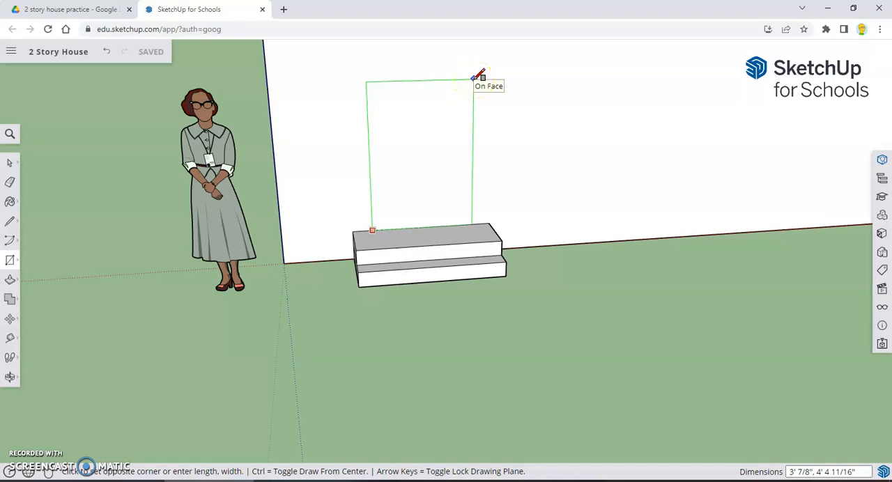
{"action": "scroll", "coordinate": [478, 75], "scroll_direction": "down", "scroll_amount": 1}
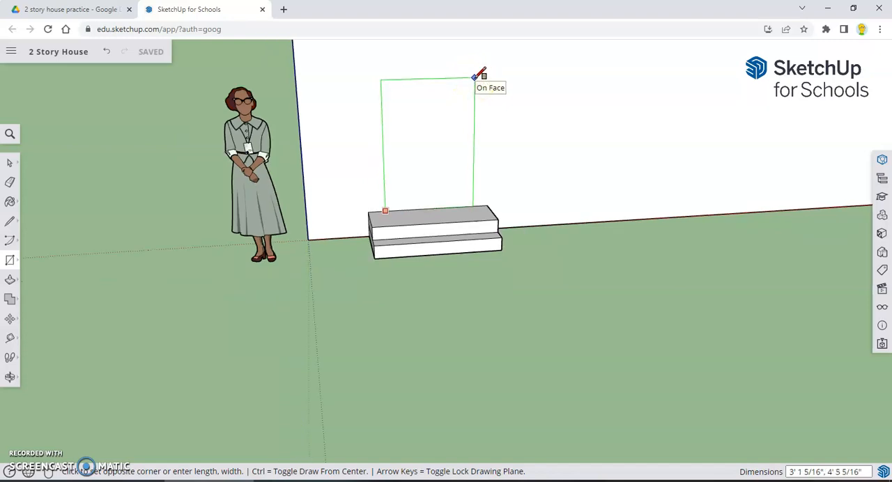
{"action": "key", "text": "Down"}
{"action": "middle_click_drag", "start_coordinate": [474, 79], "coordinate": [413, 136]}
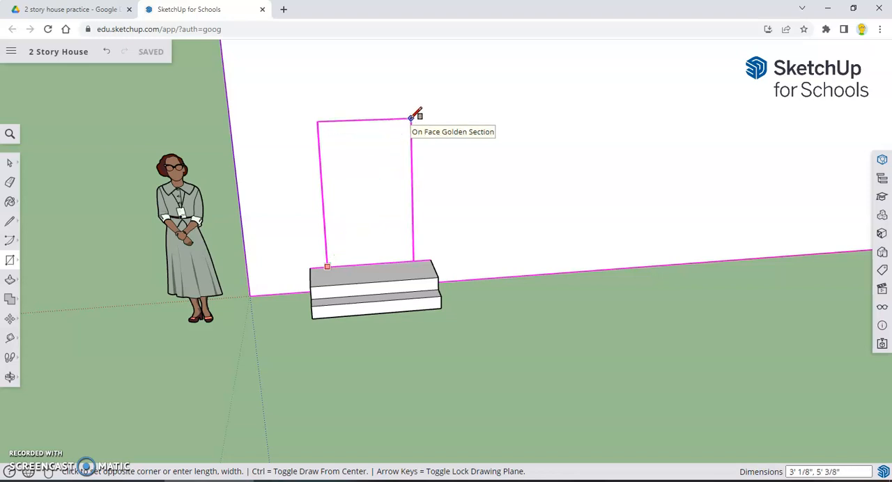
{"action": "left_click", "coordinate": [412, 113]}
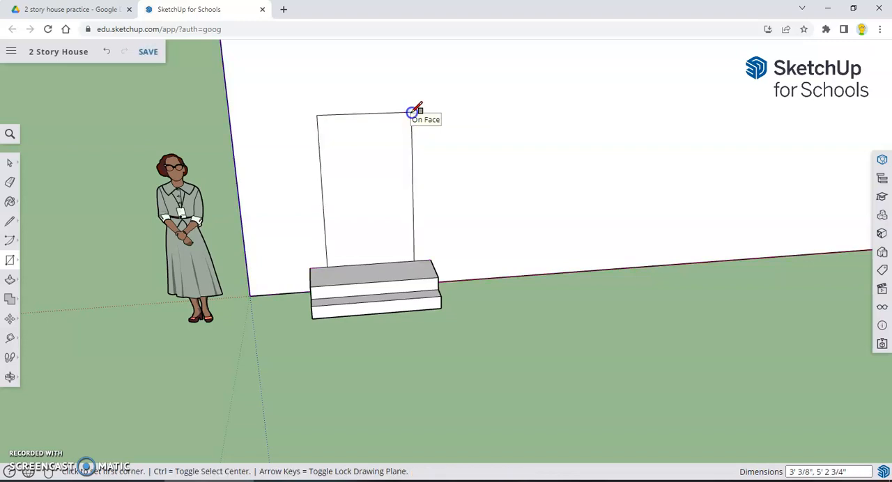
Outline a frame around the door with three lines, about 5' 5 1/16" high and 3' 6 7/8" wide, starting and ending on the upper step's back edge
{"action": "middle_click_drag", "start_coordinate": [548, 353], "coordinate": [460, 327]}
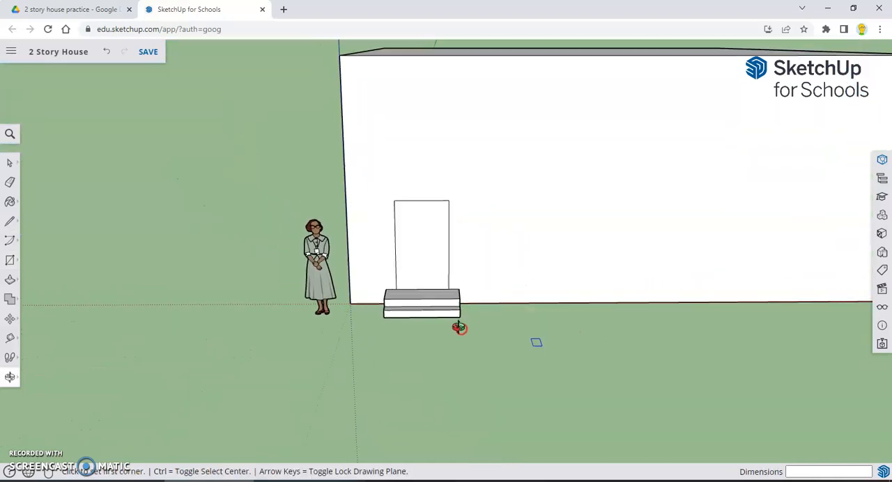
{"action": "scroll", "coordinate": [465, 313], "scroll_direction": "down", "scroll_amount": 3}
{"action": "scroll", "coordinate": [465, 315], "scroll_direction": "up", "scroll_amount": 4}
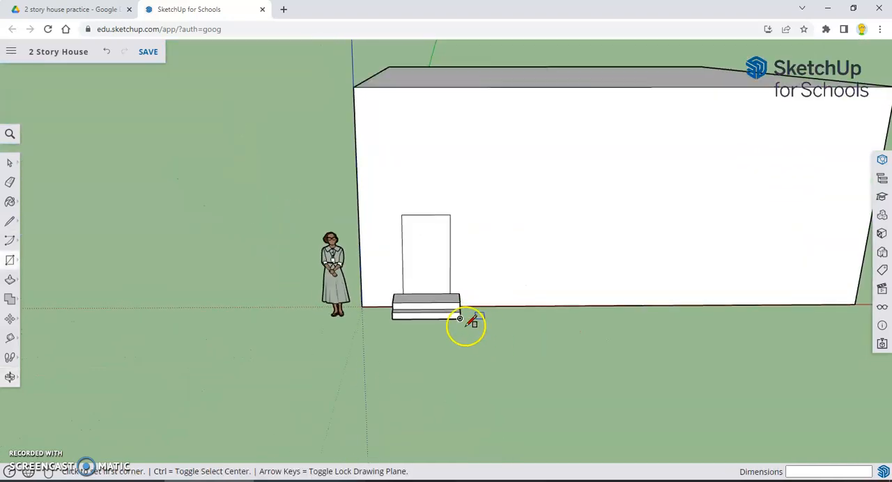
{"action": "scroll", "coordinate": [420, 348], "scroll_direction": "up", "scroll_amount": 3}
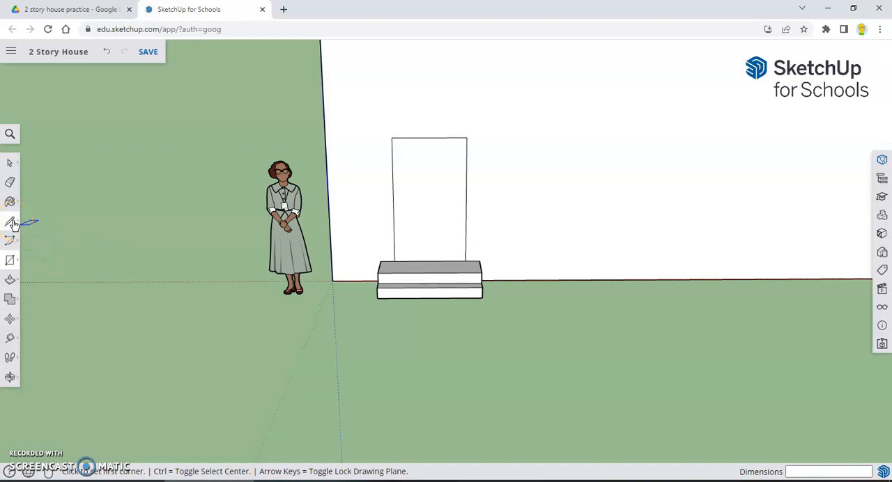
{"action": "left_click", "coordinate": [10, 222]}
{"action": "left_click", "coordinate": [35, 210]}
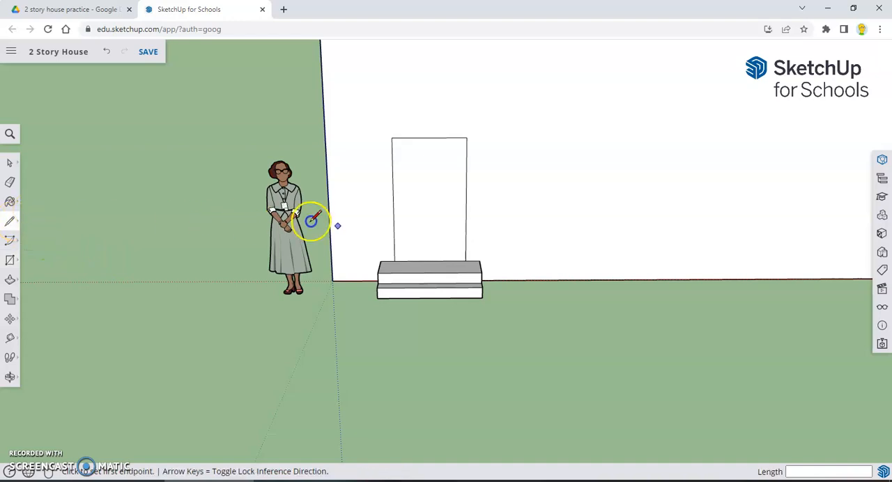
{"action": "scroll", "coordinate": [387, 234], "scroll_direction": "up", "scroll_amount": 3}
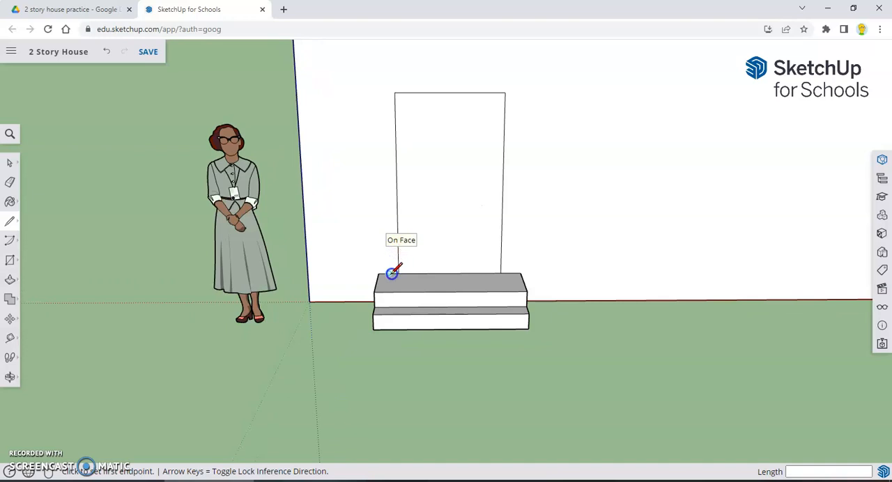
{"action": "scroll", "coordinate": [391, 273], "scroll_direction": "up", "scroll_amount": 2}
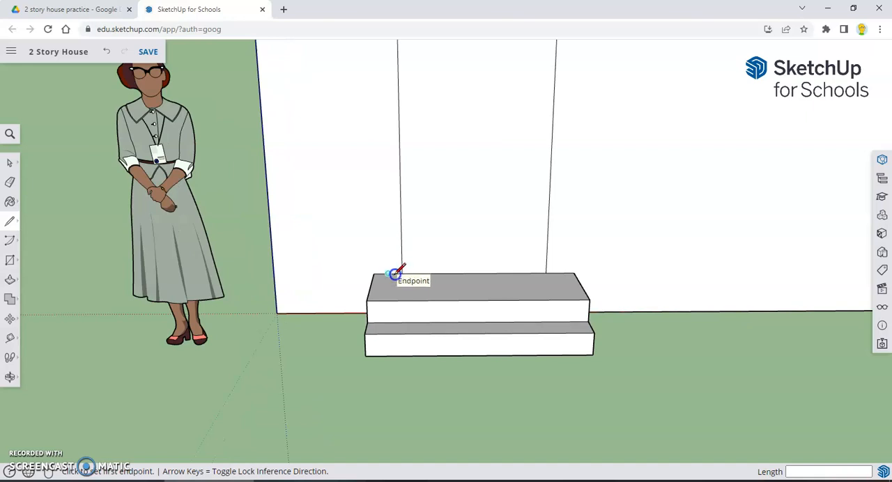
{"action": "scroll", "coordinate": [394, 273], "scroll_direction": "down", "scroll_amount": 1}
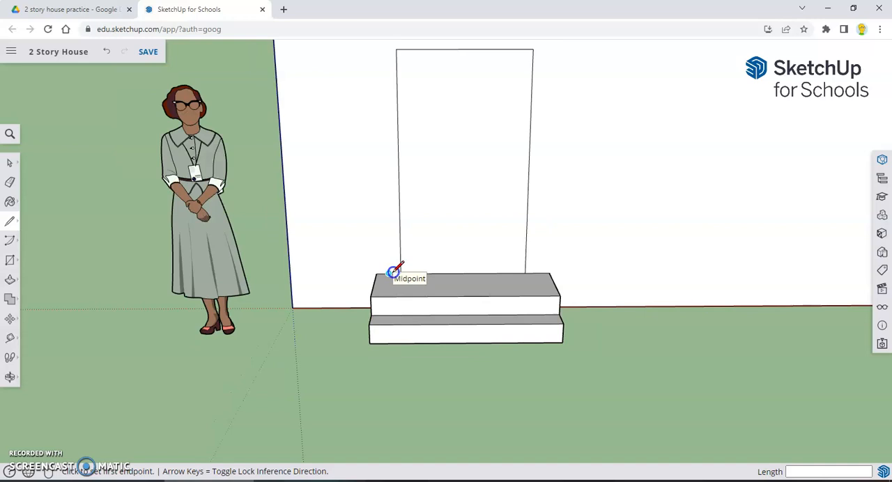
{"action": "left_click", "coordinate": [394, 273]}
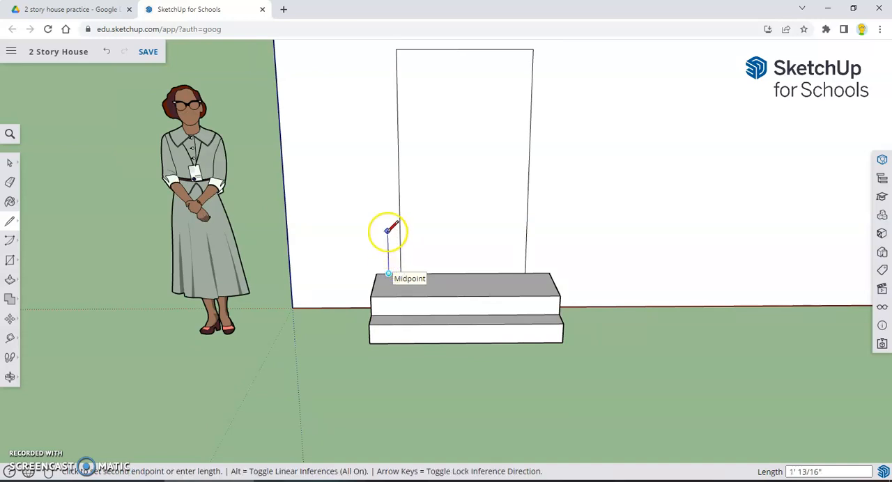
{"action": "scroll", "coordinate": [378, 132], "scroll_direction": "down", "scroll_amount": 1}
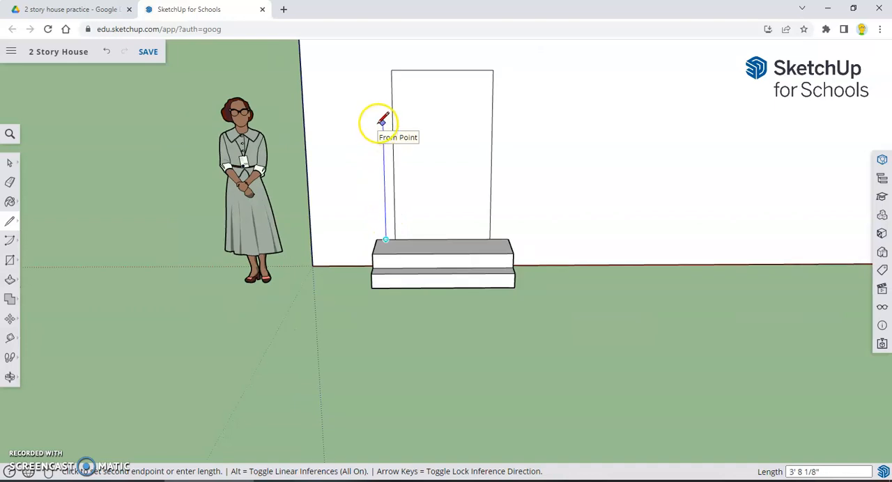
{"action": "left_click", "coordinate": [382, 62]}
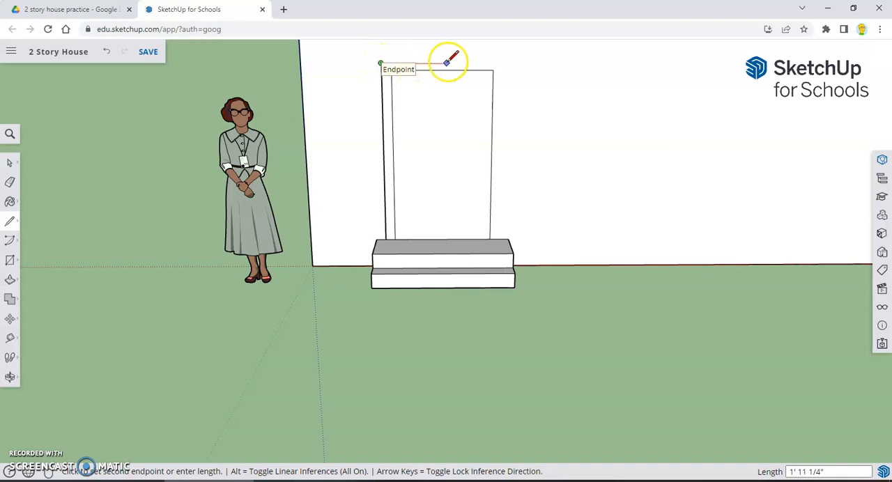
{"action": "left_click", "coordinate": [500, 63]}
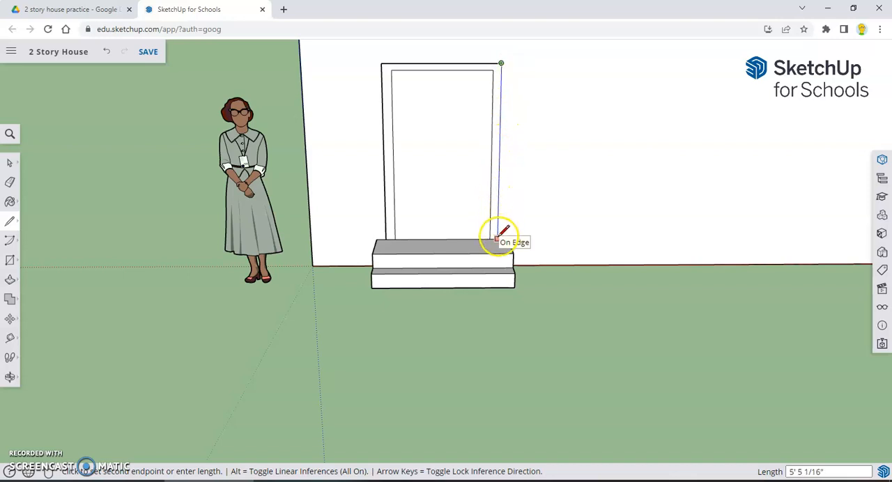
{"action": "left_click", "coordinate": [499, 237]}
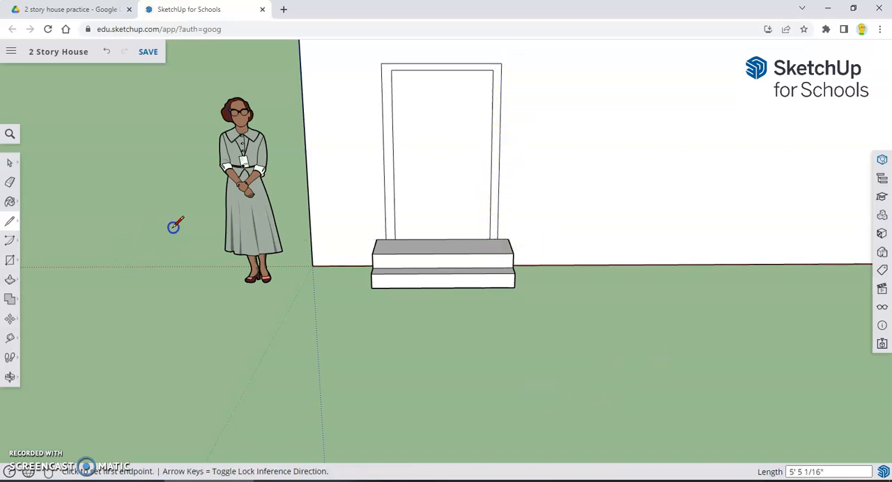
Try to move the door frame's outer top edge by about 1/16", and undo the move
{"action": "middle_click_drag", "start_coordinate": [284, 153], "coordinate": [505, 161]}
{"action": "scroll", "coordinate": [504, 161], "scroll_direction": "down", "scroll_amount": 3}
{"action": "mouse_move", "coordinate": [652, 175]}
{"action": "middle_mouse_down"}
{"action": "mouse_move", "coordinate": [504, 209]}
{"action": "mouse_move", "coordinate": [342, 215]}
{"action": "middle_mouse_up"}
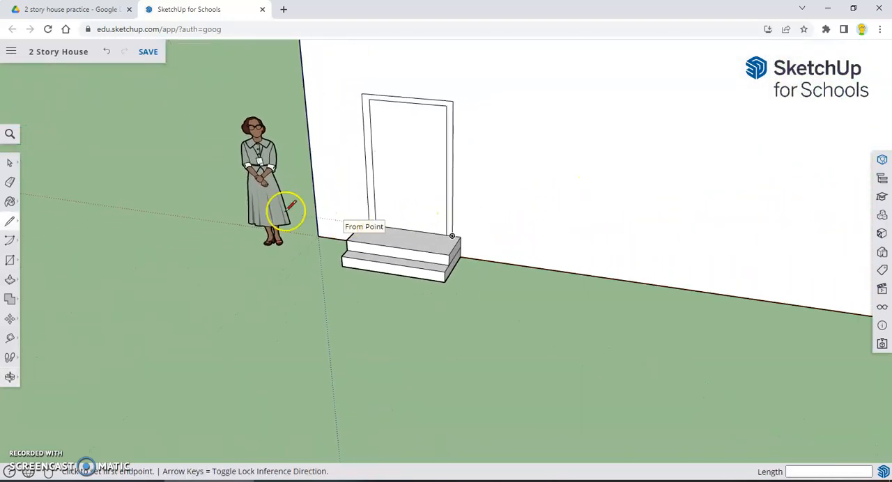
{"action": "left_click", "coordinate": [15, 166]}
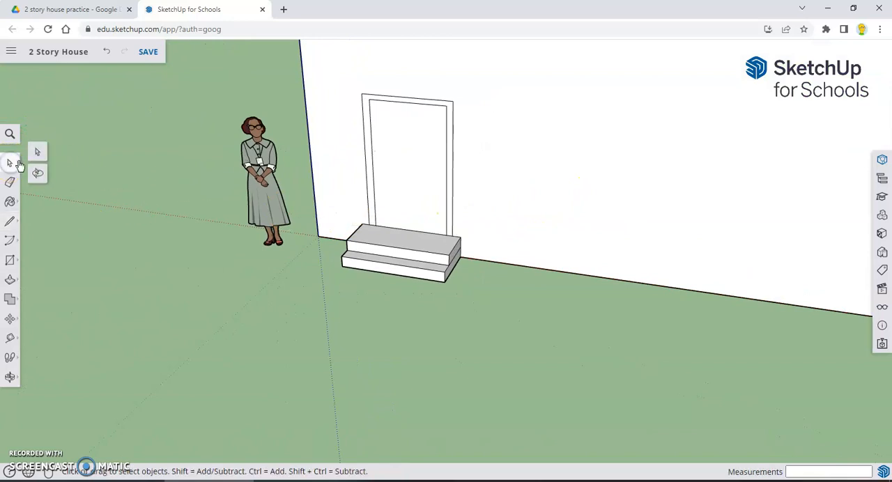
{"action": "middle_click_drag", "start_coordinate": [466, 126], "coordinate": [520, 106]}
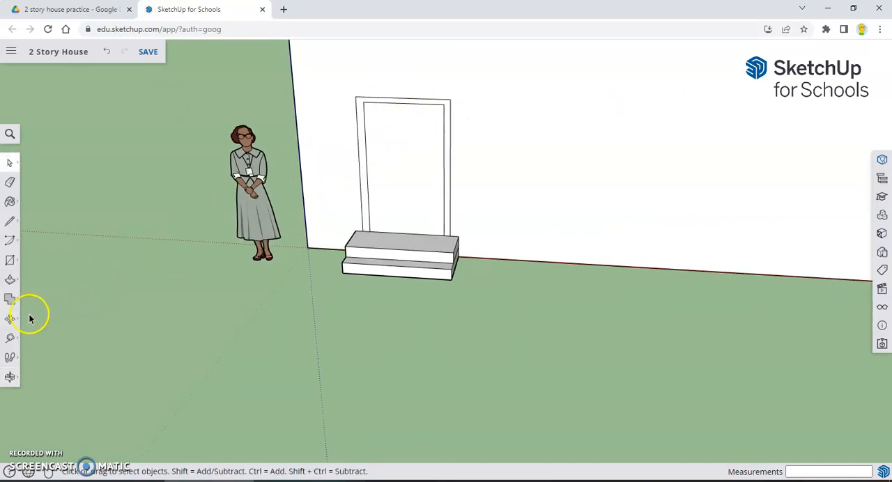
{"action": "left_click", "coordinate": [9, 322]}
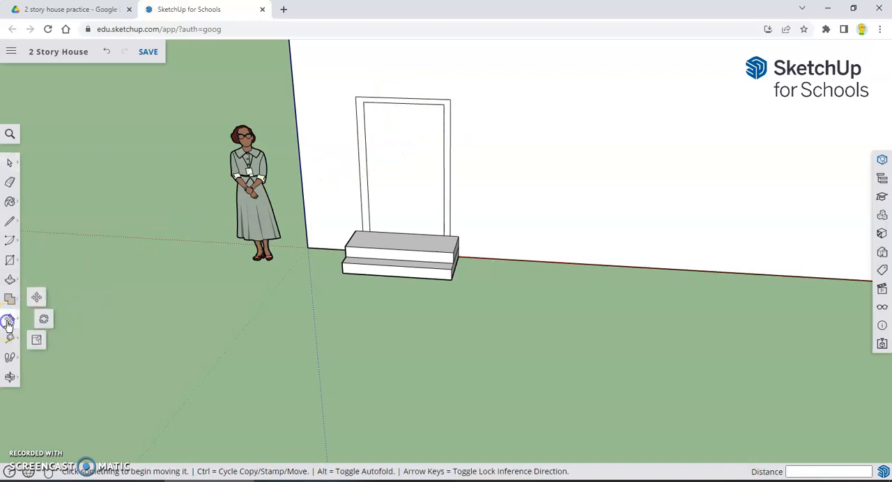
{"action": "left_click", "coordinate": [37, 300]}
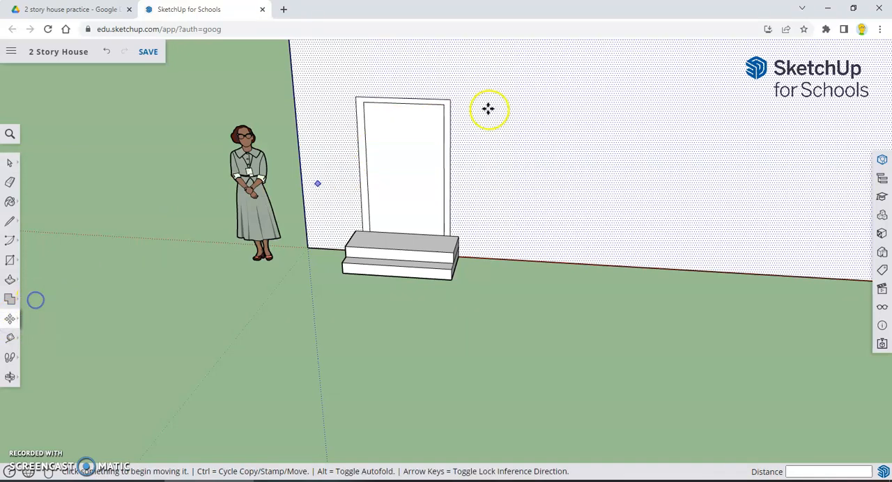
{"action": "left_click", "coordinate": [418, 99]}
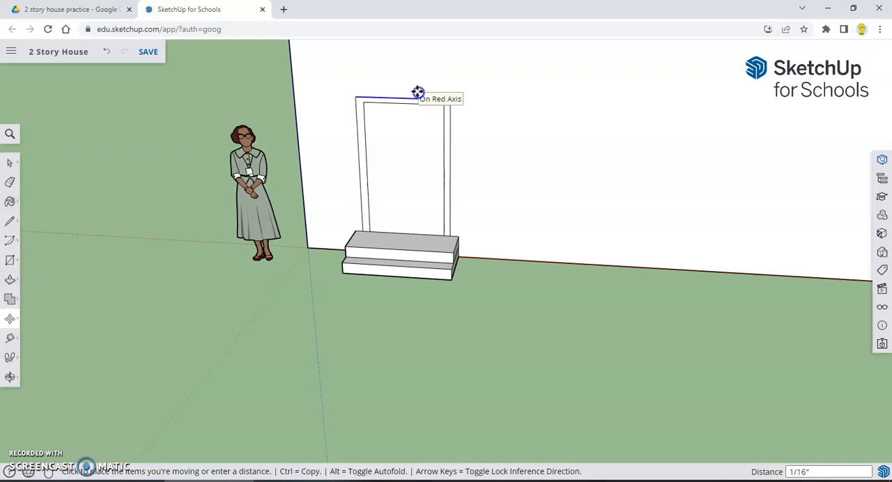
{"action": "left_click", "coordinate": [417, 93]}
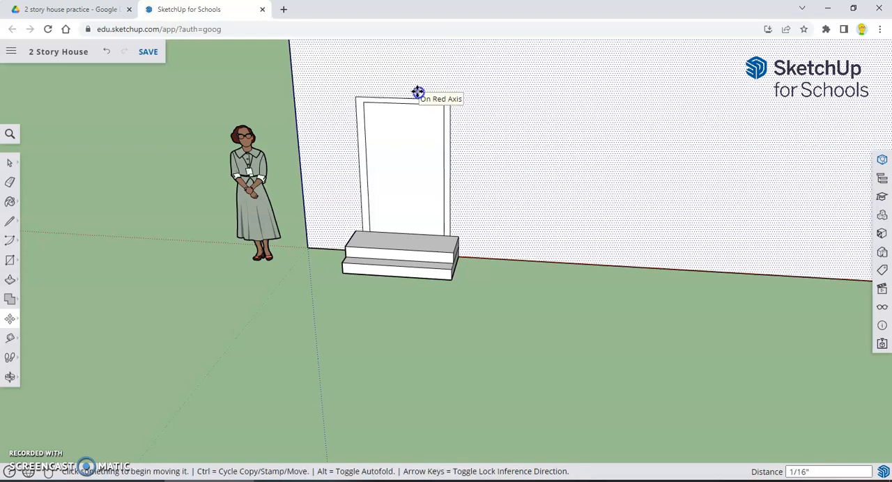
{"action": "left_click", "coordinate": [108, 54]}
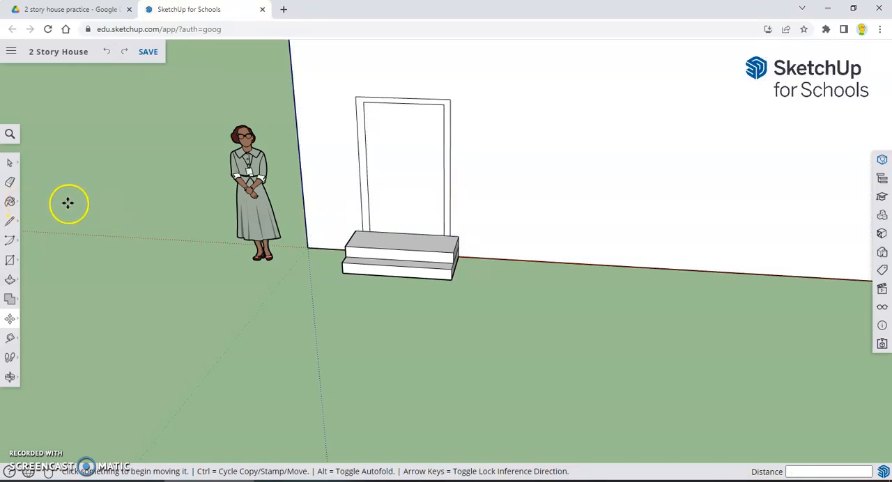
Erase the door frame's outer right vertical edge, and undo the erasure
{"action": "left_click", "coordinate": [10, 182]}
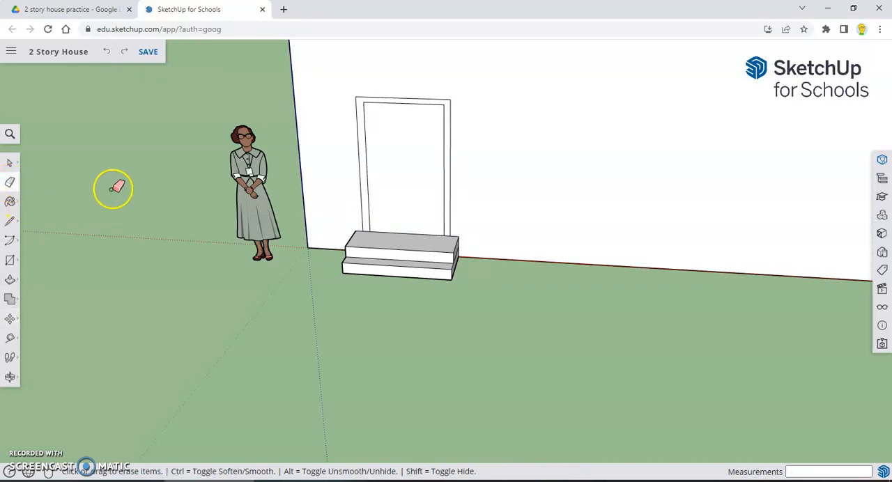
{"action": "left_click", "coordinate": [450, 156]}
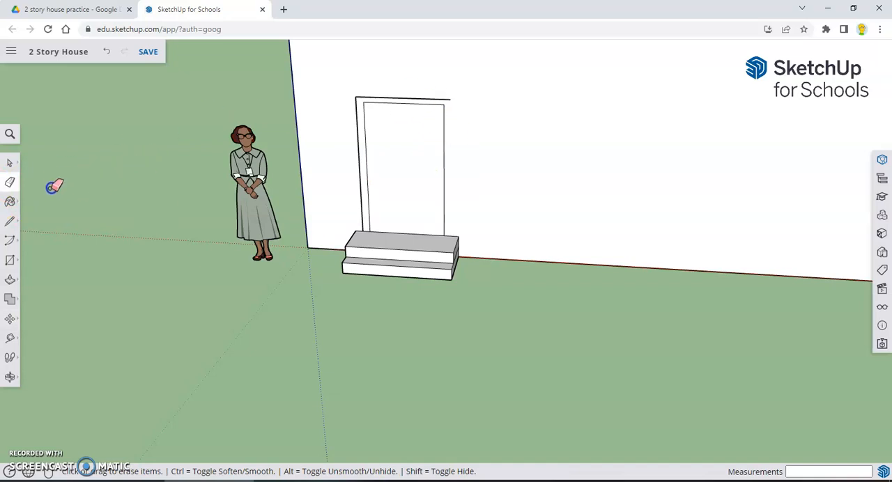
{"action": "left_click", "coordinate": [106, 52]}
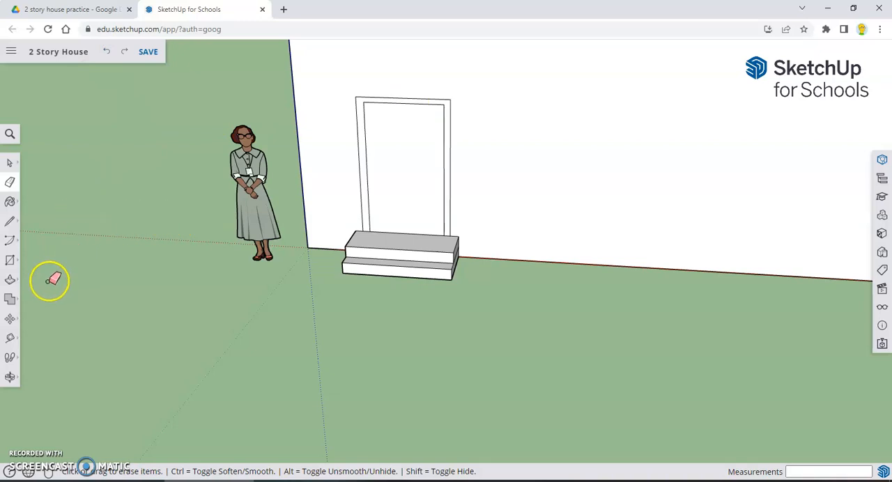
Push/Pull the door frame face outward from the front wall by about 4 7/16"
{"action": "left_click", "coordinate": [10, 281]}
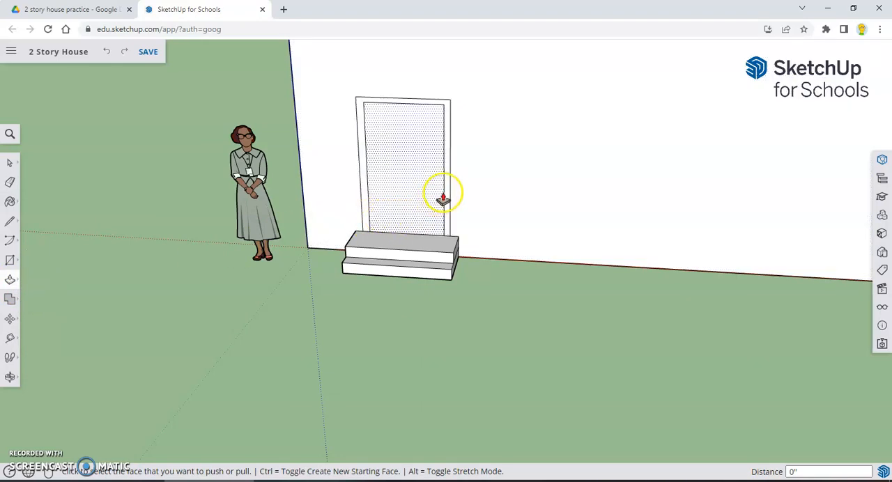
{"action": "scroll", "coordinate": [447, 193], "scroll_direction": "up", "scroll_amount": 1}
{"action": "scroll", "coordinate": [446, 194], "scroll_direction": "up", "scroll_amount": 1}
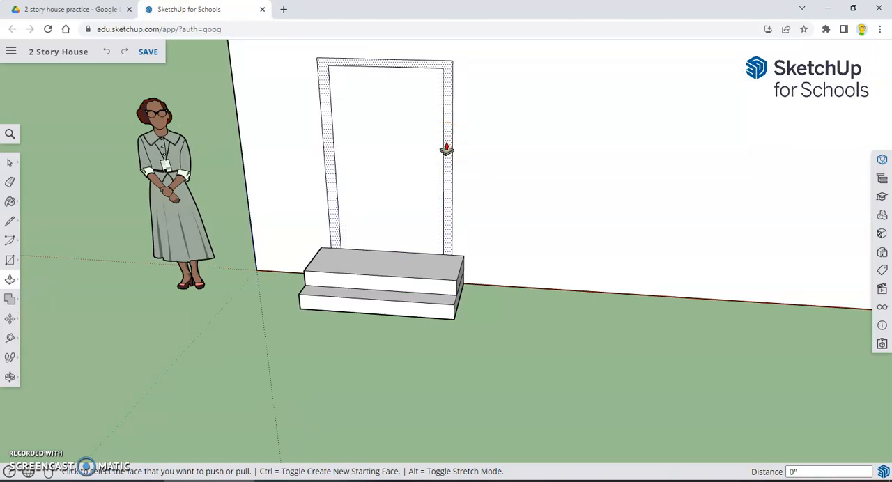
{"action": "left_click", "coordinate": [447, 144]}
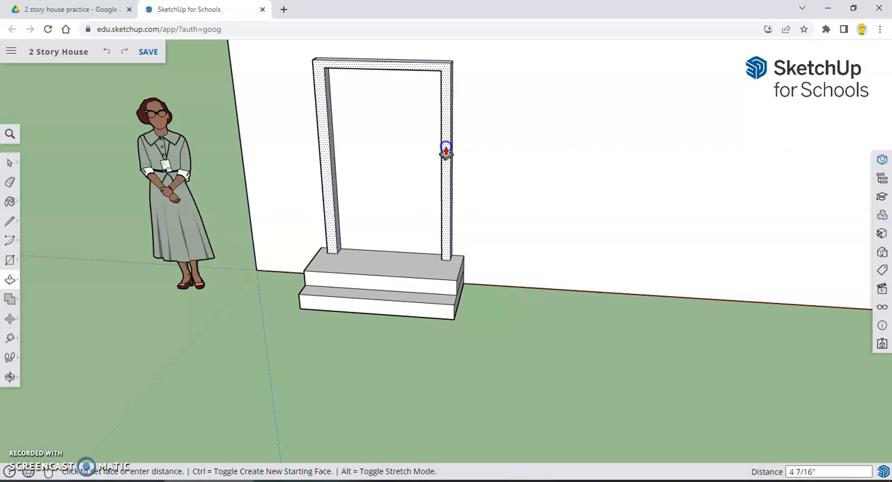
{"action": "left_click", "coordinate": [446, 150]}
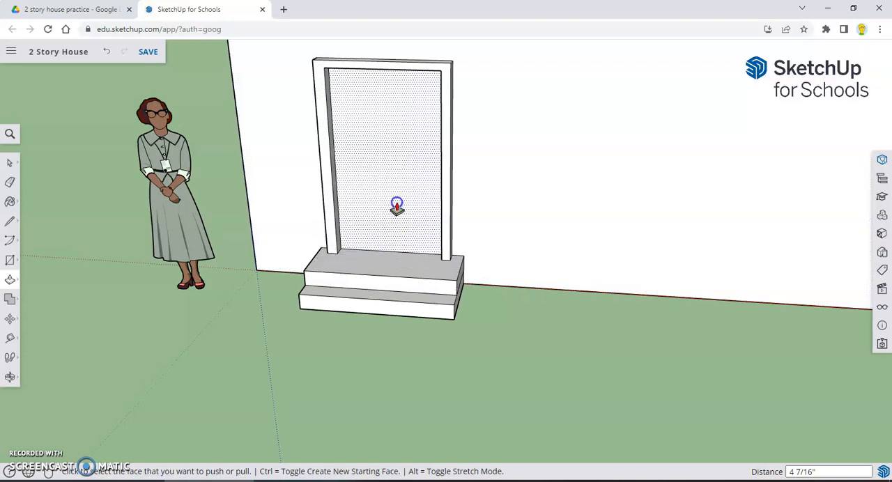
Push the door panel about 1 7/16" into the wall and push the frame face back by about 1 15/16"
{"action": "left_click", "coordinate": [398, 206]}
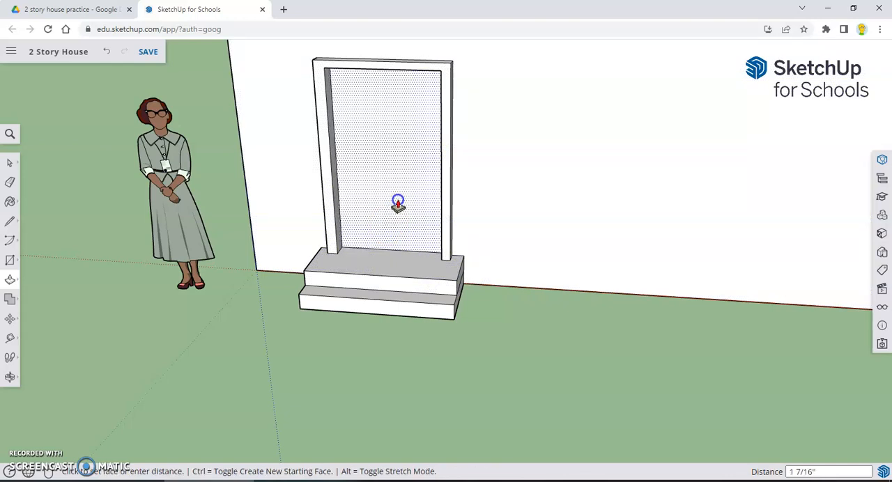
{"action": "left_click", "coordinate": [397, 204]}
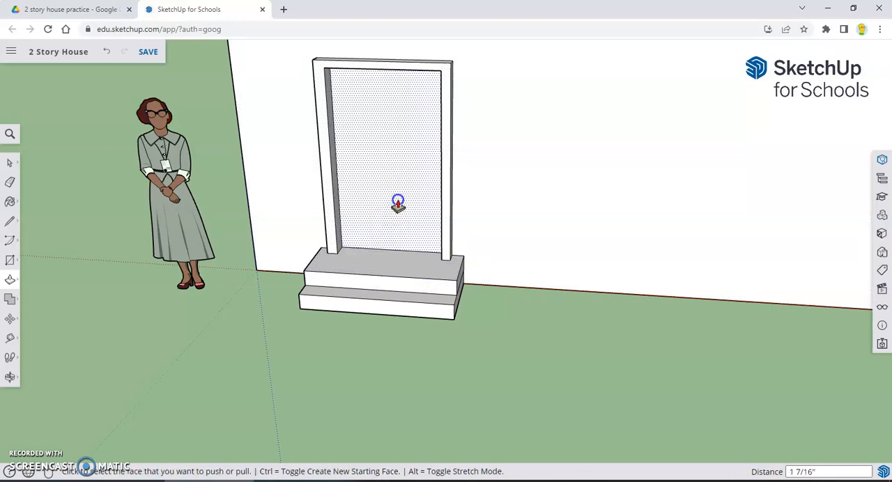
{"action": "left_click", "coordinate": [444, 219]}
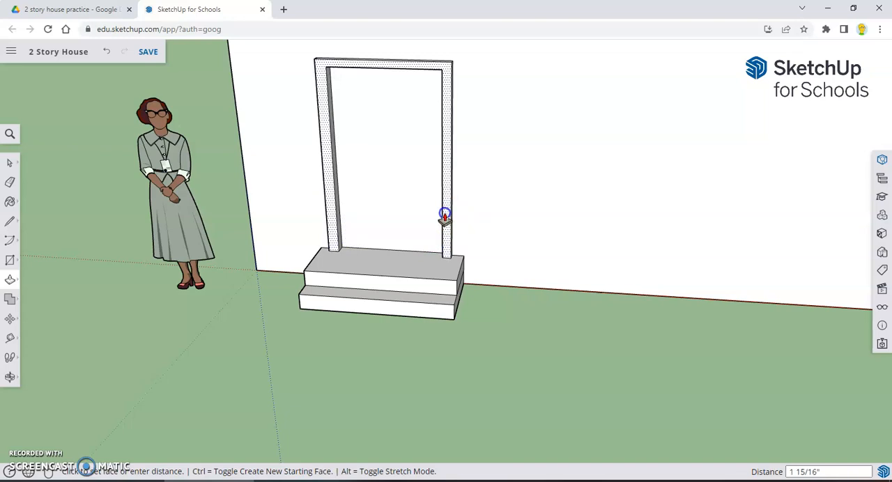
{"action": "left_click", "coordinate": [445, 215]}
Draw a window rectangle about 1' 11 1/4" wide and 1' 5 1/8" high on the upper part of the door panel
{"action": "scroll", "coordinate": [421, 257], "scroll_direction": "down", "scroll_amount": 1}
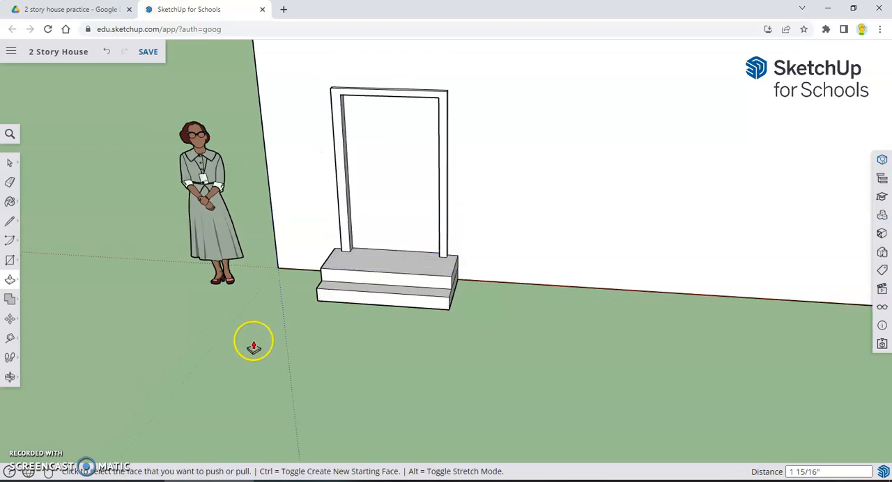
{"action": "middle_click_drag", "start_coordinate": [254, 348], "coordinate": [286, 342]}
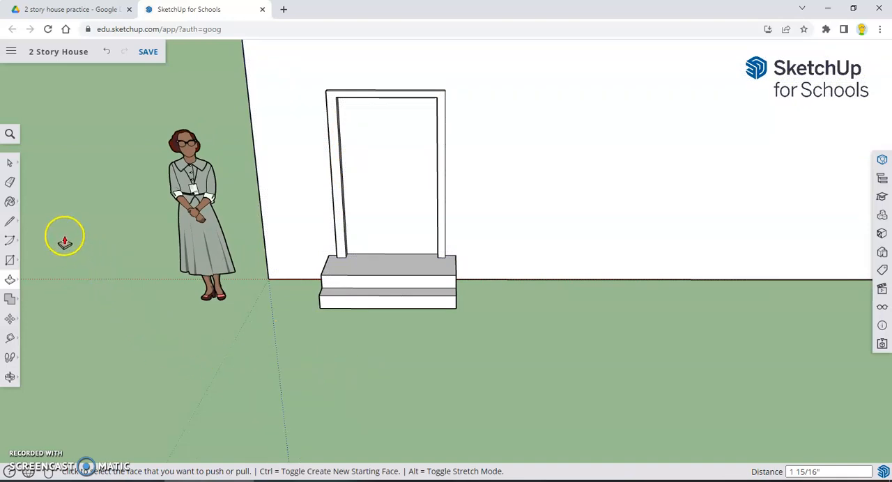
{"action": "left_click", "coordinate": [14, 261]}
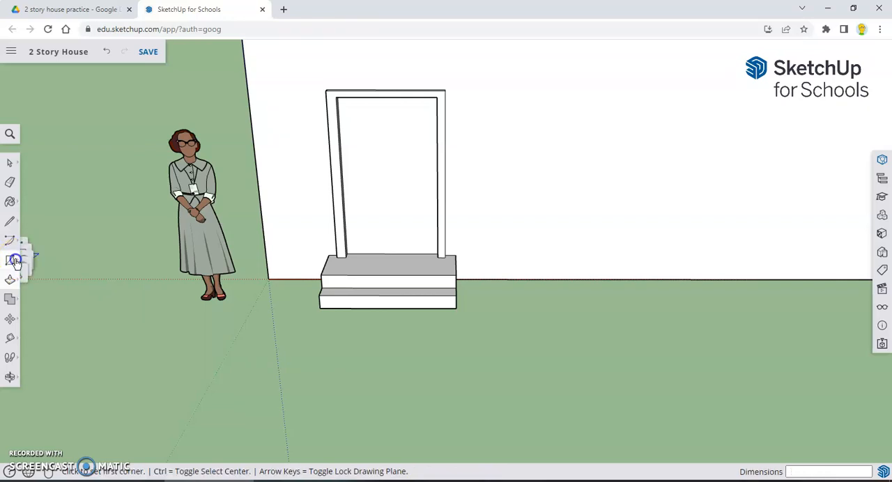
{"action": "left_click", "coordinate": [37, 218]}
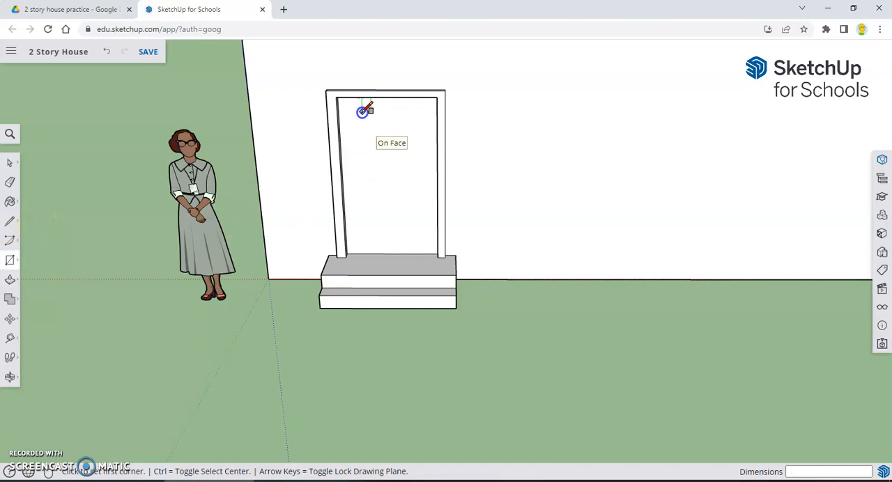
{"action": "left_click_drag", "start_coordinate": [359, 115], "coordinate": [427, 159]}
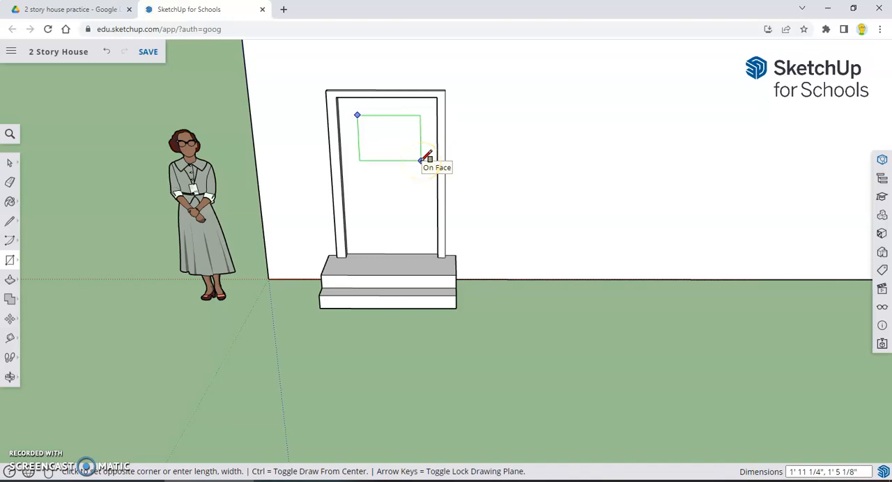
{"action": "left_click_drag", "start_coordinate": [427, 159], "coordinate": [427, 159]}
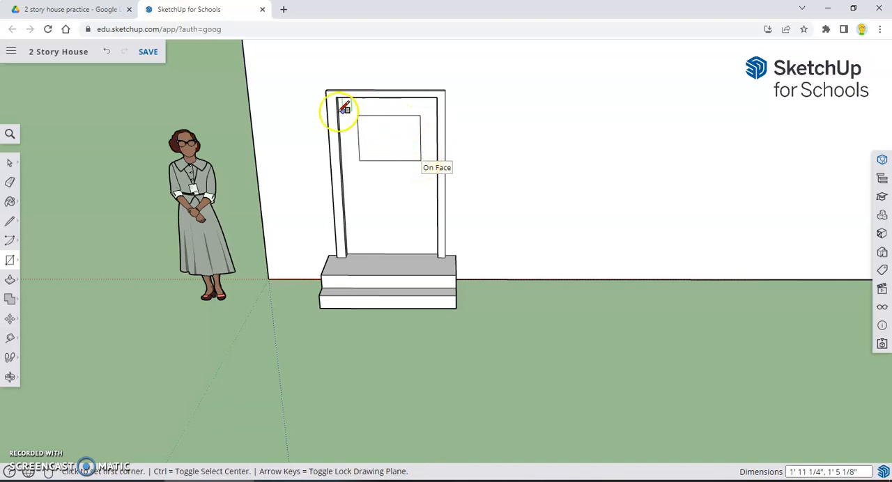
Divide the door window into four panes with a vertical and a horizontal line between the midpoints of its opposite edges
{"action": "left_click", "coordinate": [10, 223]}
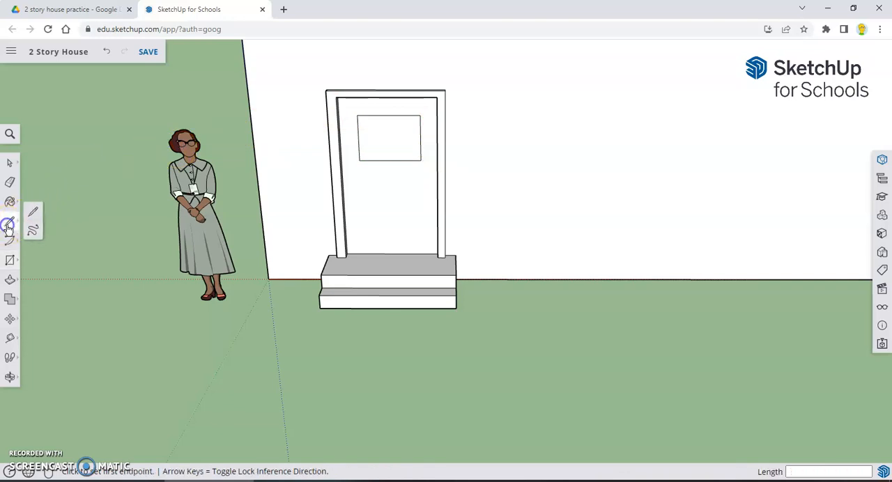
{"action": "left_click", "coordinate": [37, 214]}
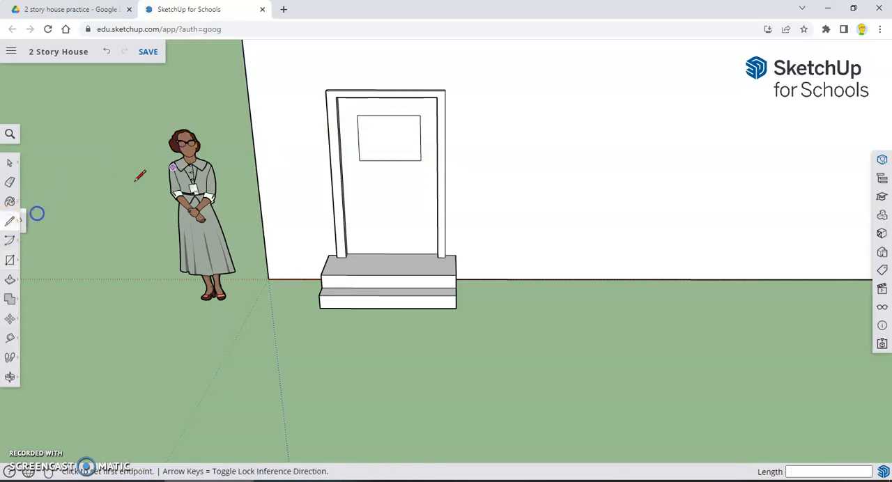
{"action": "left_click", "coordinate": [389, 115]}
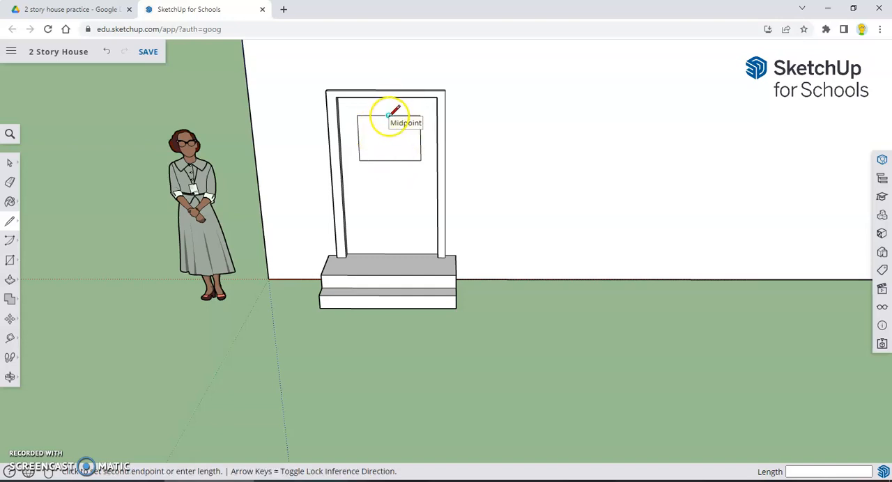
{"action": "left_click", "coordinate": [390, 160]}
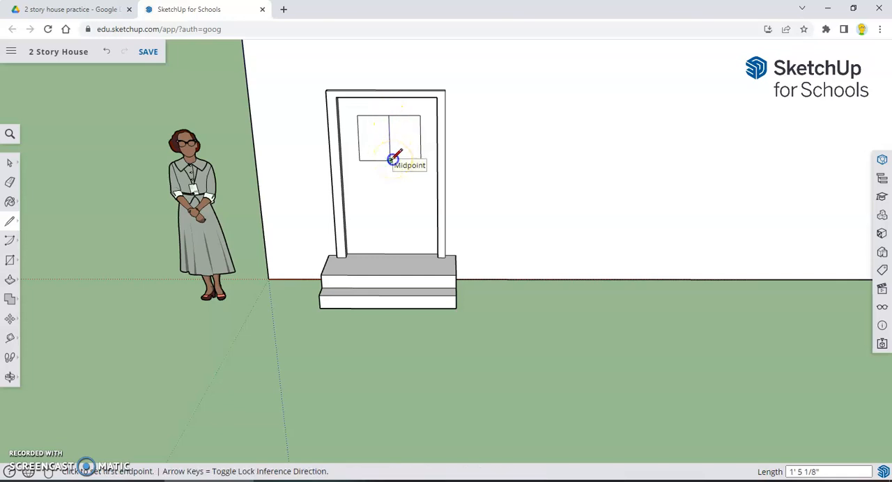
{"action": "left_click", "coordinate": [420, 138]}
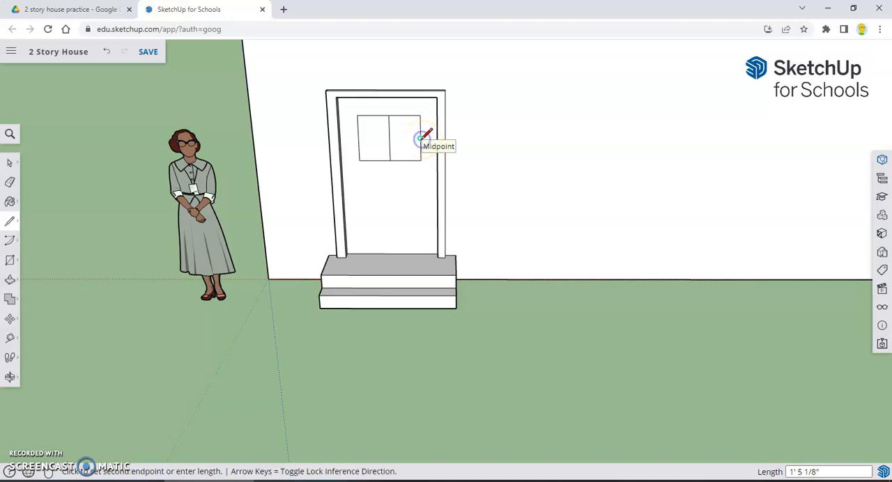
{"action": "left_click", "coordinate": [359, 139]}
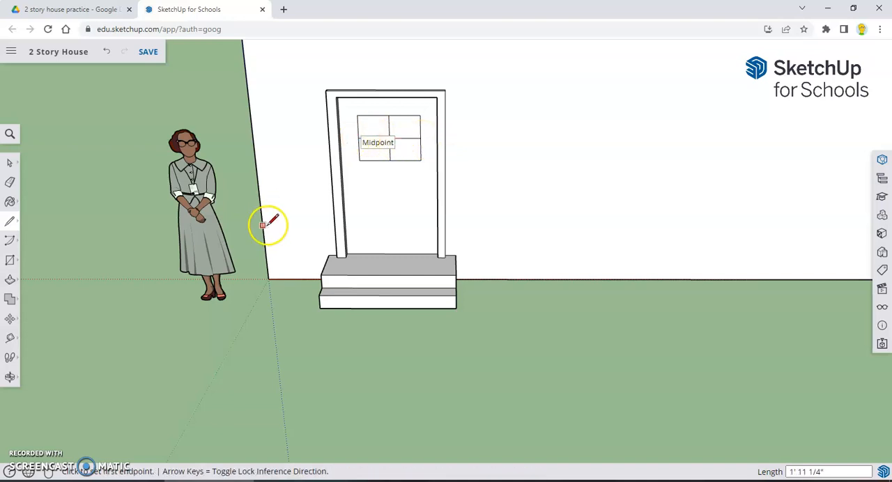
Save the house model
{"action": "scroll", "coordinate": [284, 213], "scroll_direction": "down", "scroll_amount": 2}
{"action": "scroll", "coordinate": [285, 213], "scroll_direction": "down", "scroll_amount": 4}
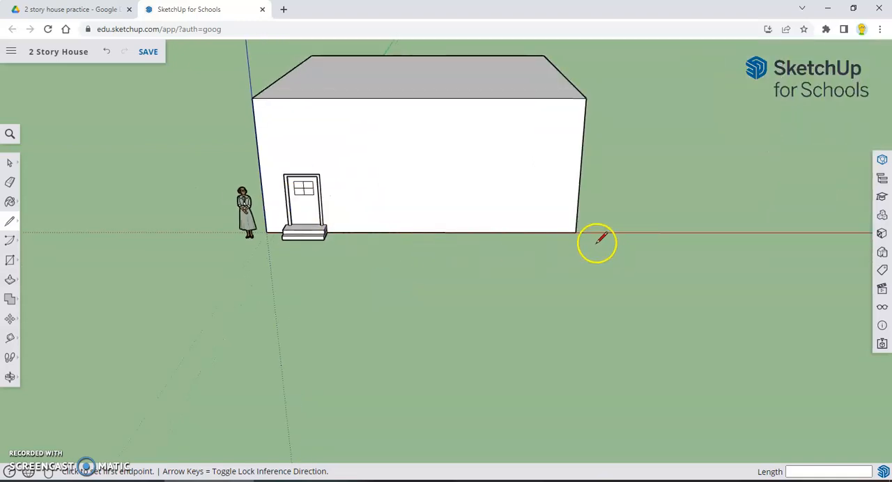
{"action": "left_click", "coordinate": [149, 53]}
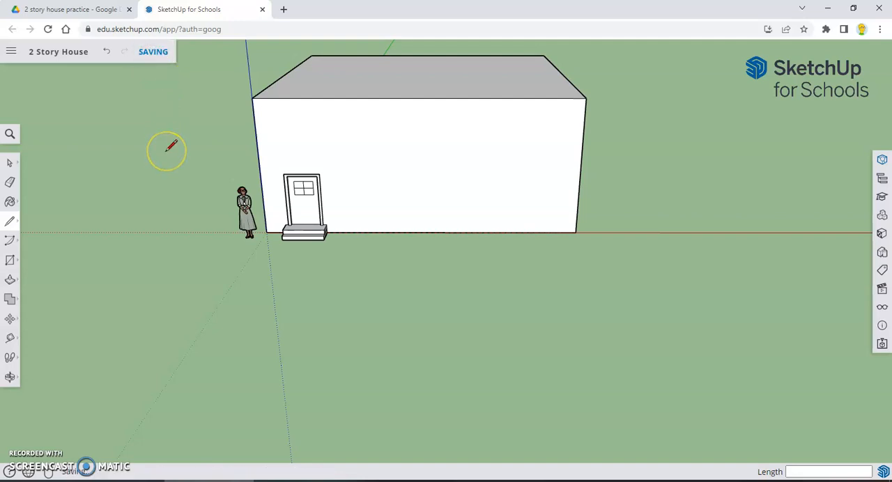